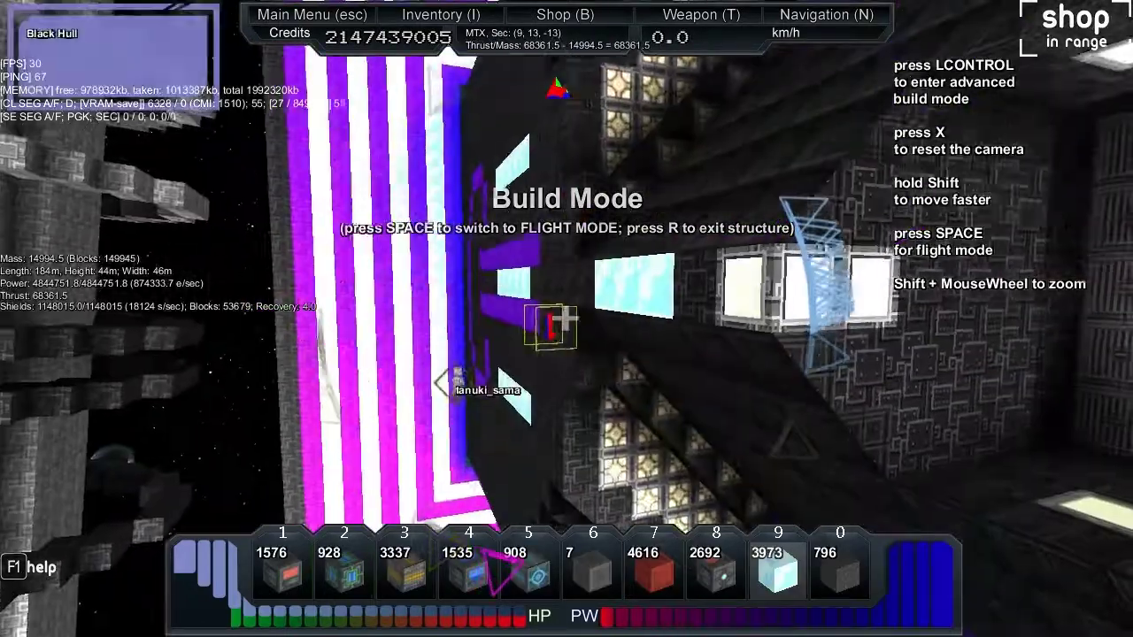
Fly the ship forward and brake, walk through the mothership interior, and open the inventory
key("space")
key("w")
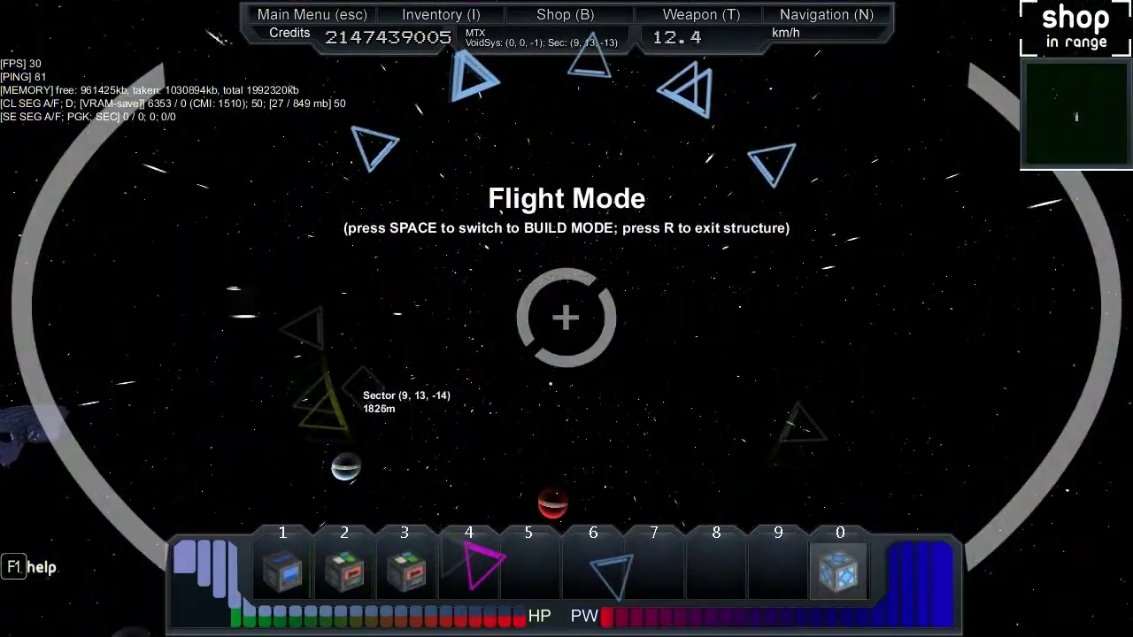
key("s")
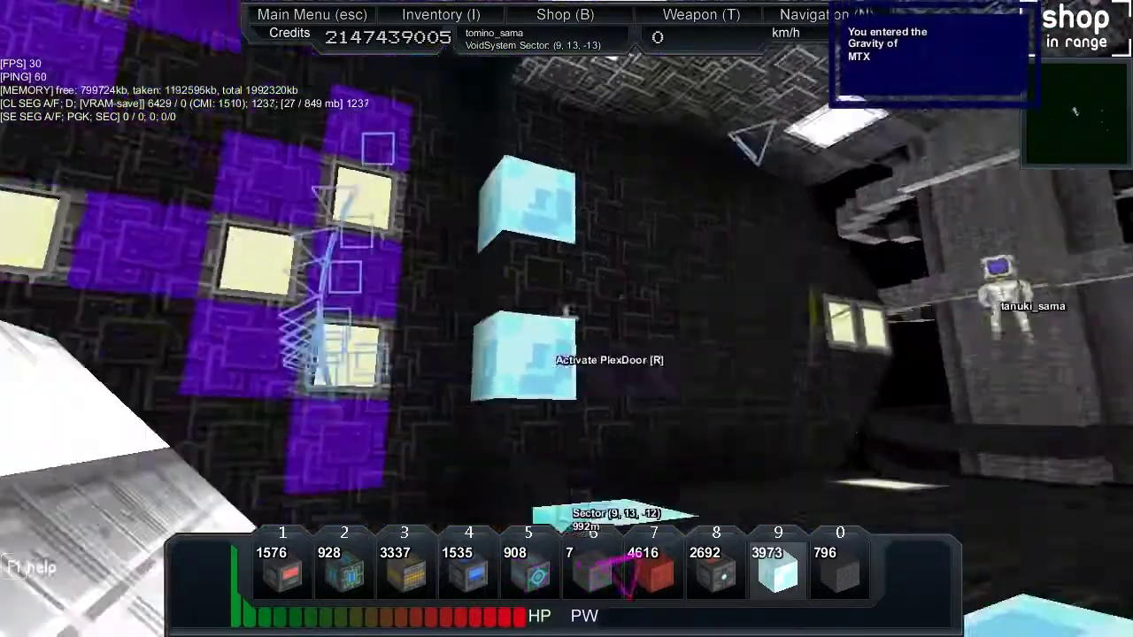
key("7")
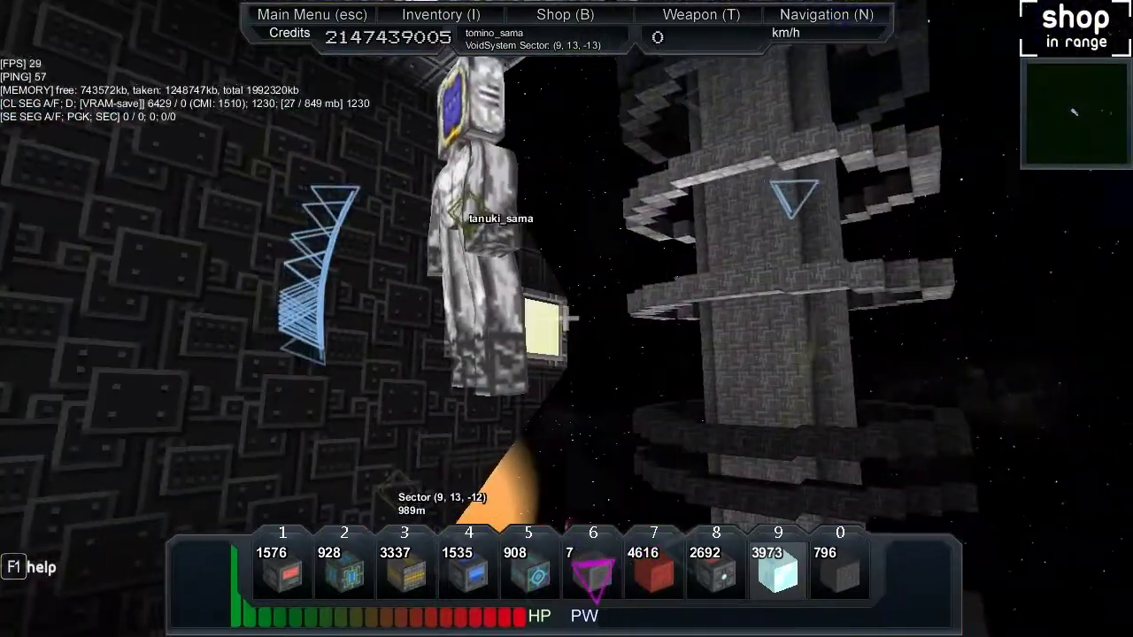
key("i")
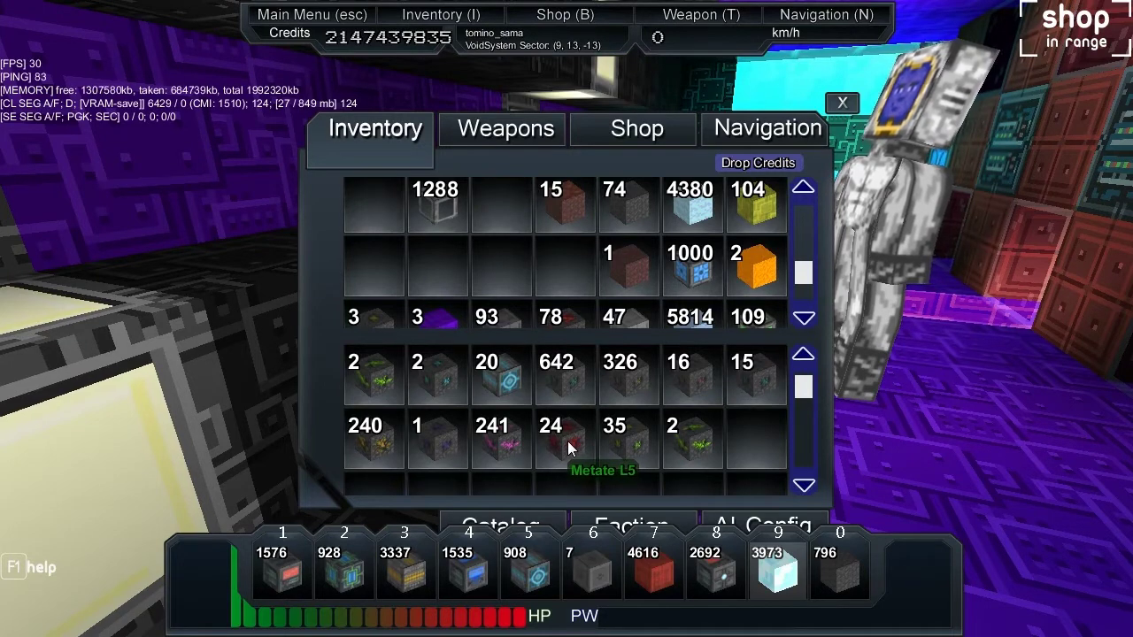
Rearrange the inventory, moving the Metate L5 and 78-item stacks and merging small stacks
left_click_drag(568, 441, 567, 448)
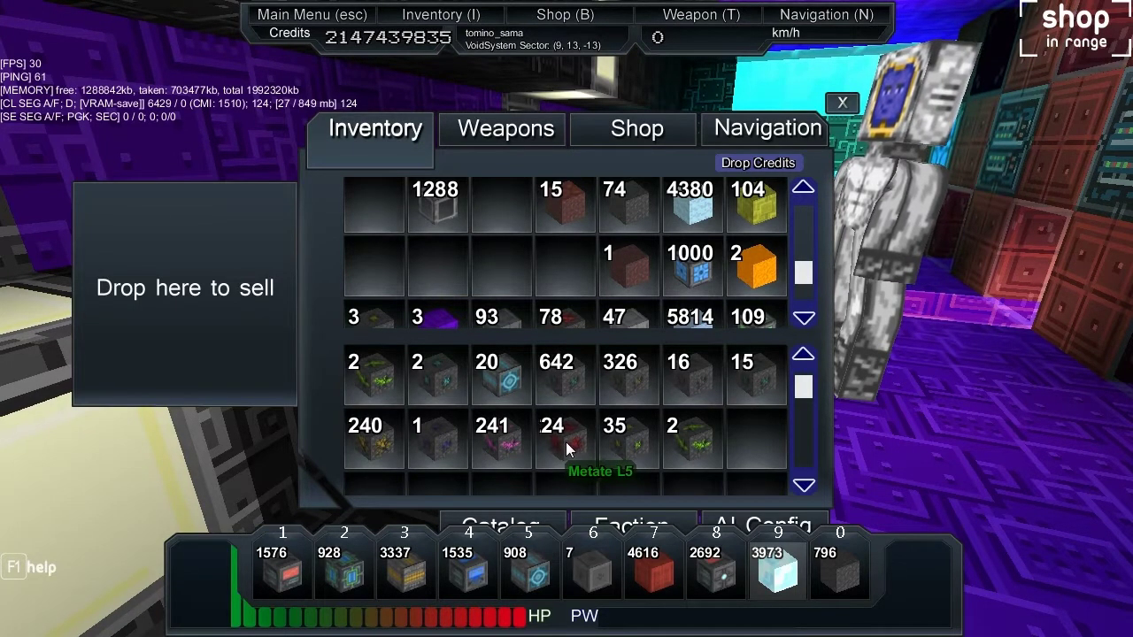
left_click(564, 442)
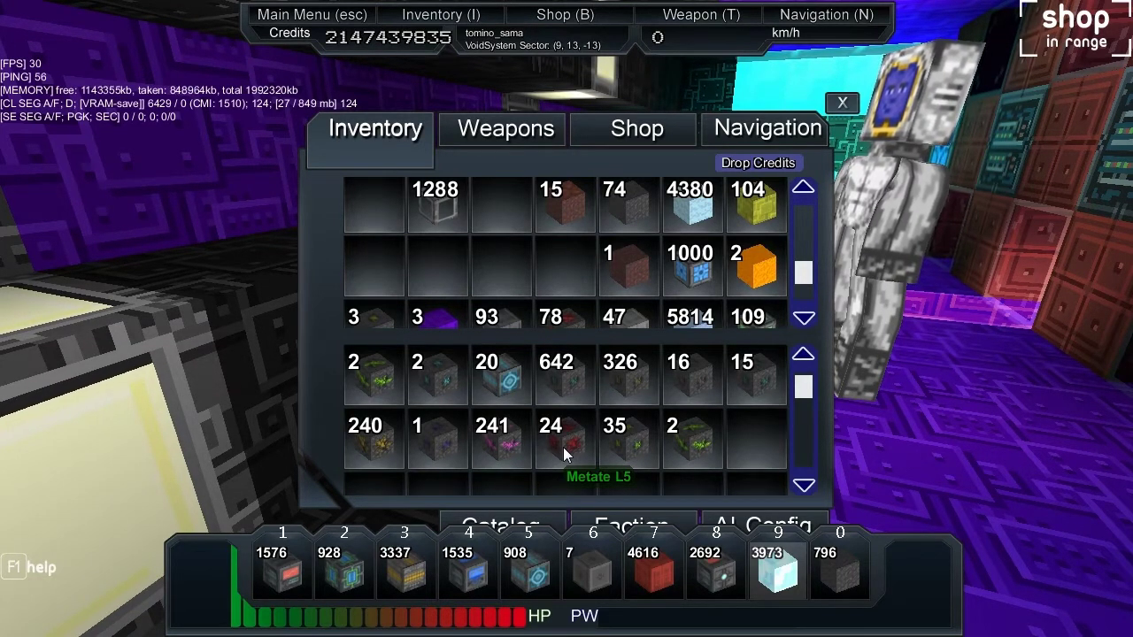
left_click(562, 447)
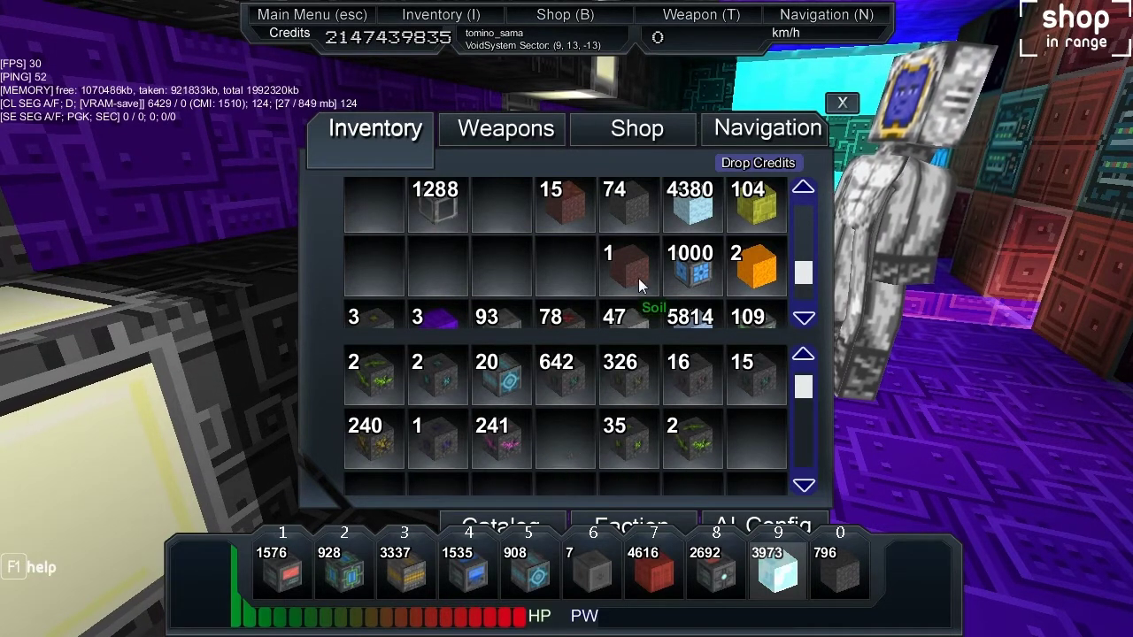
scroll(638, 277, "down", 1)
left_click(563, 296)
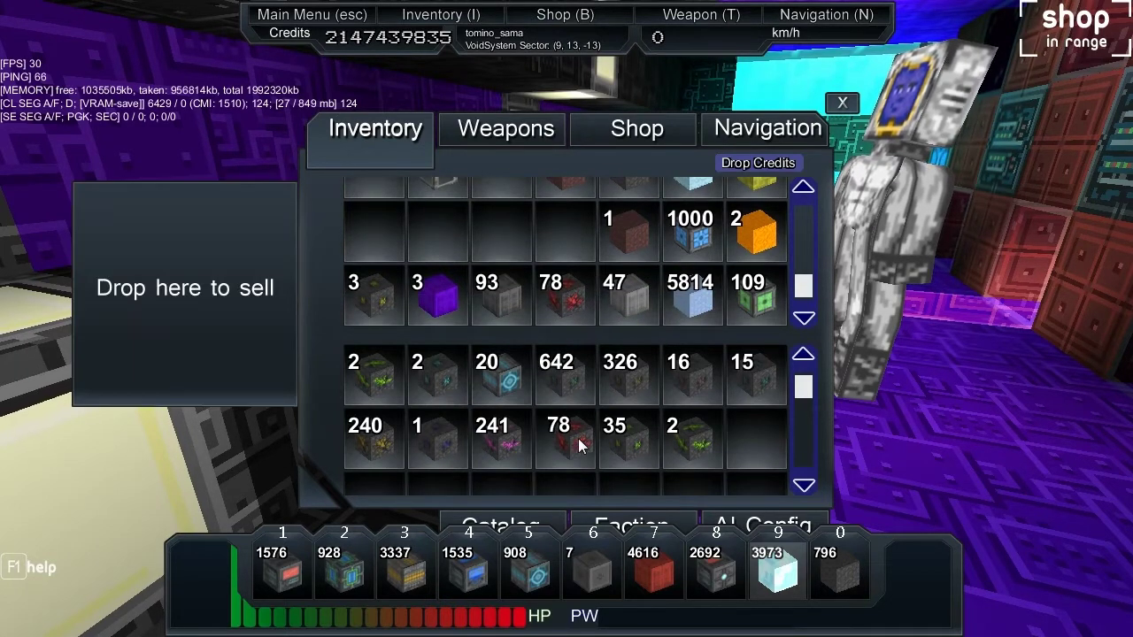
left_click(580, 445)
left_click(372, 371)
left_click(748, 440)
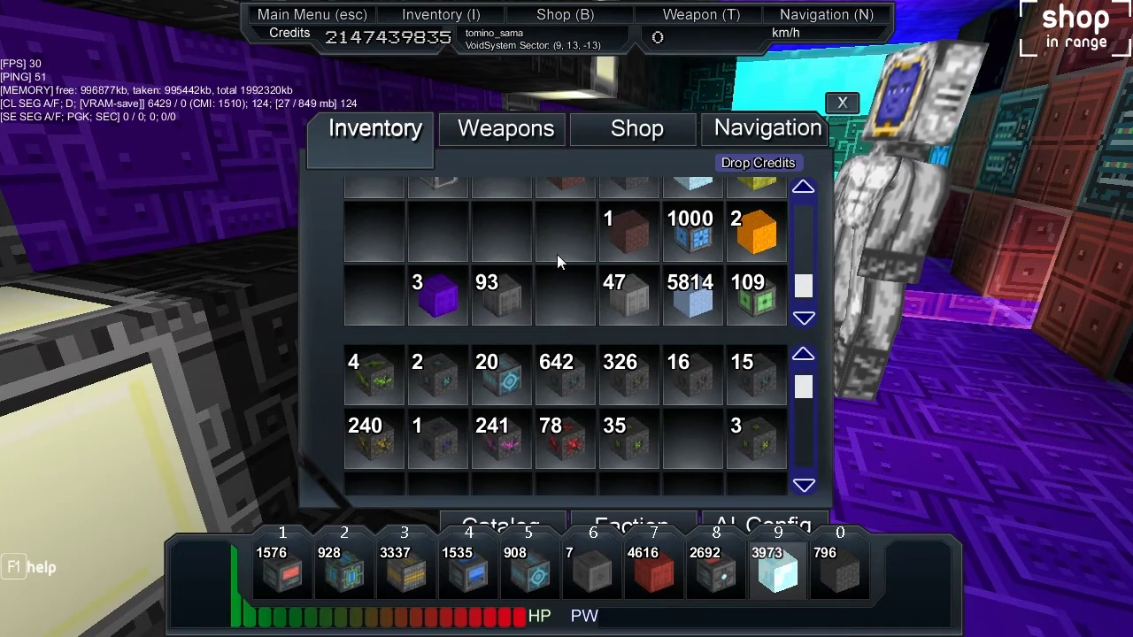
scroll(557, 254, "up", 3)
scroll(556, 254, "up", 1)
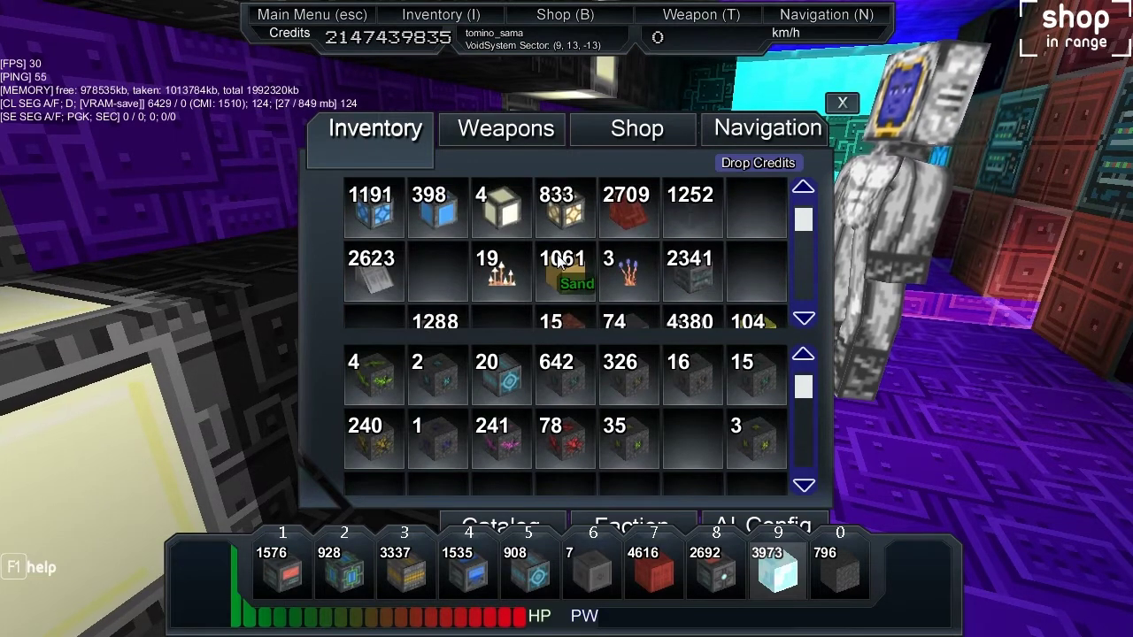
scroll(557, 254, "down", 3)
Sell the 74 Rock, Red Planet Terrain and single Soil stacks, then close the inventory
left_click_drag(640, 226, 289, 241)
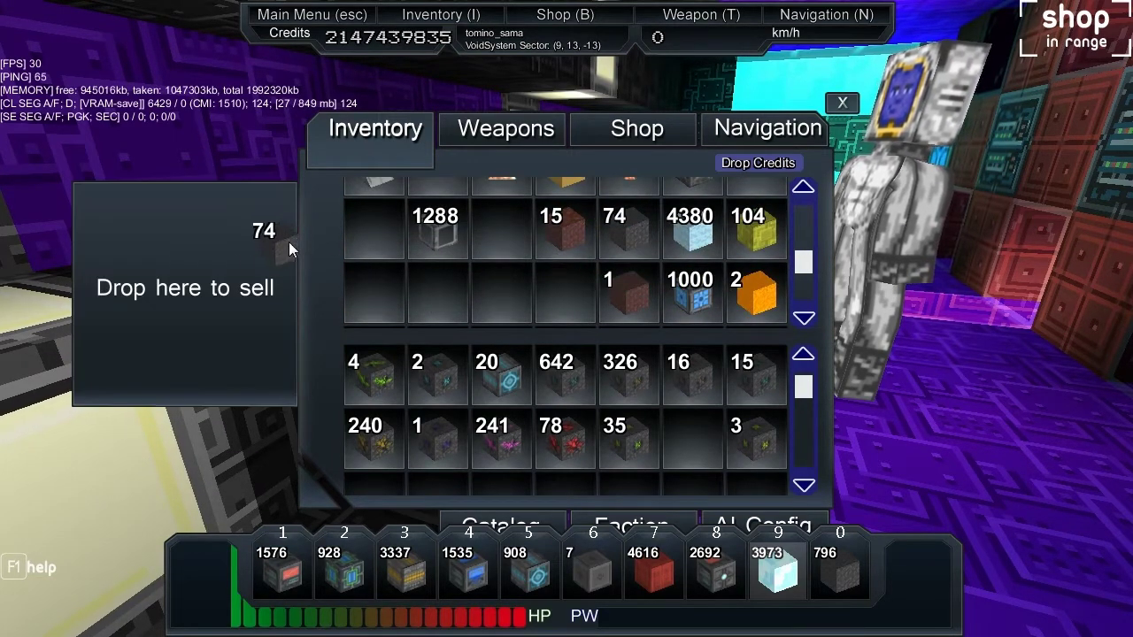
left_click(650, 399)
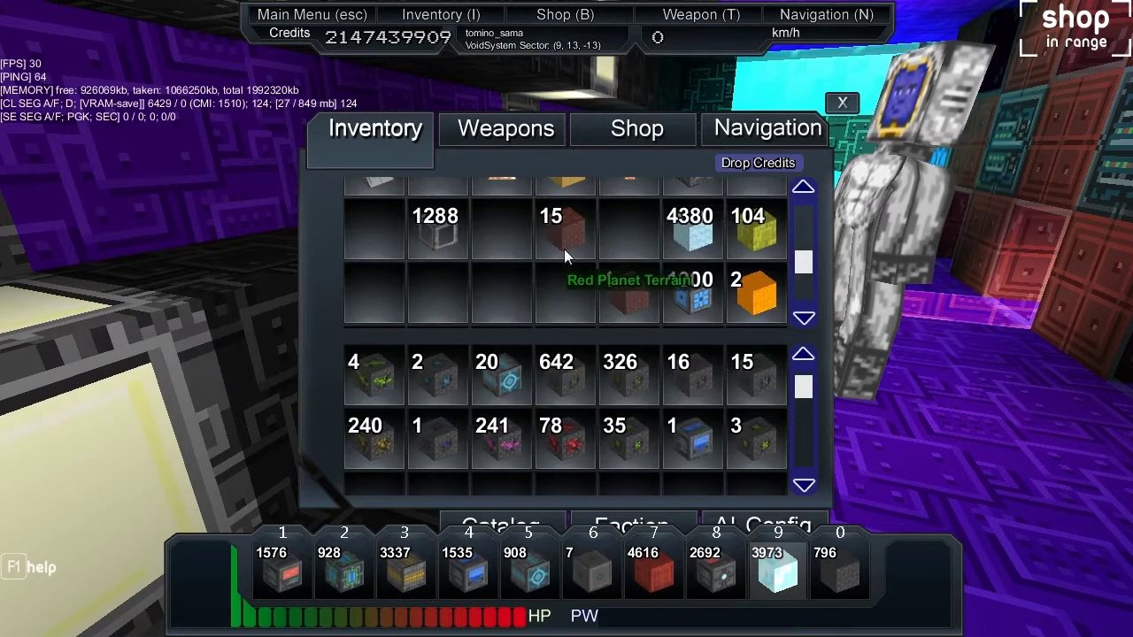
left_click_drag(564, 230, 271, 318)
left_click(658, 407)
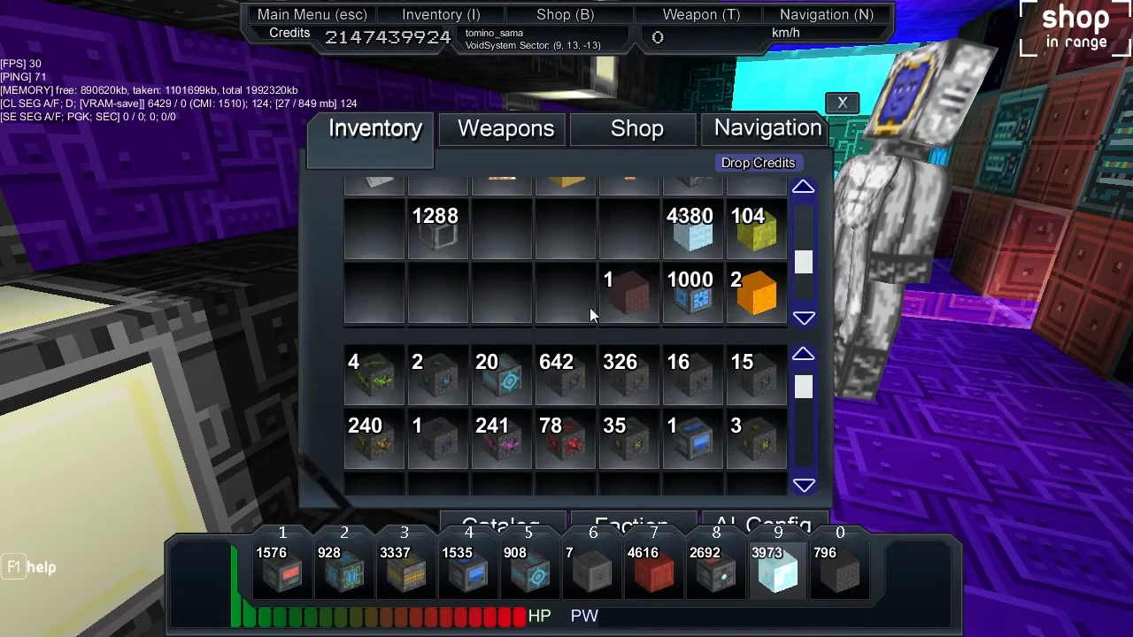
left_click_drag(611, 270, 275, 300)
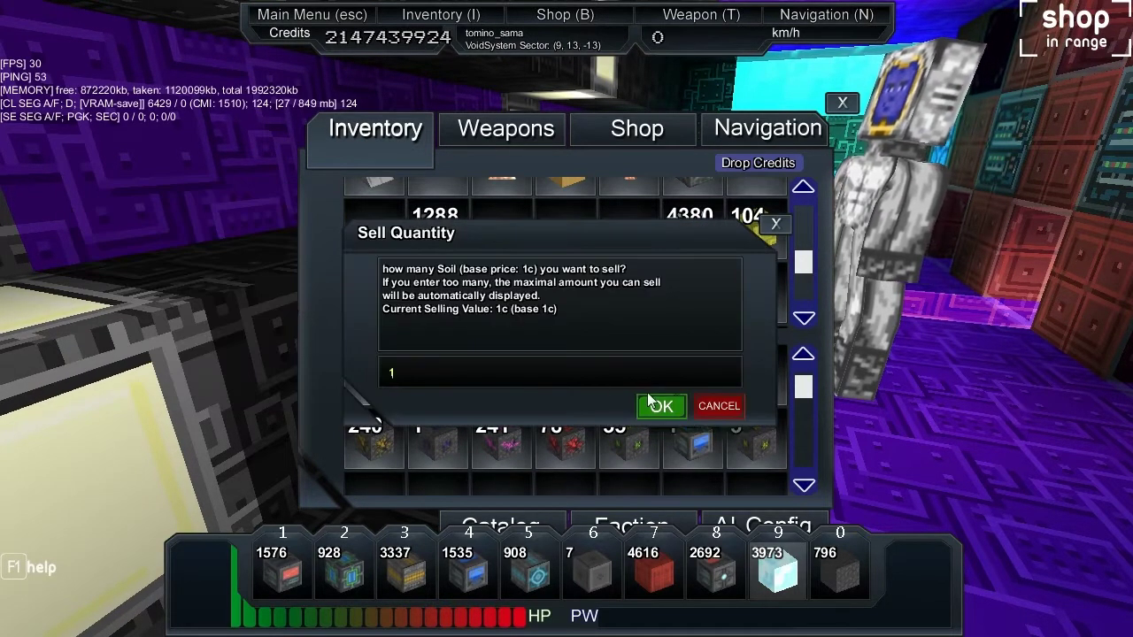
left_click(661, 406)
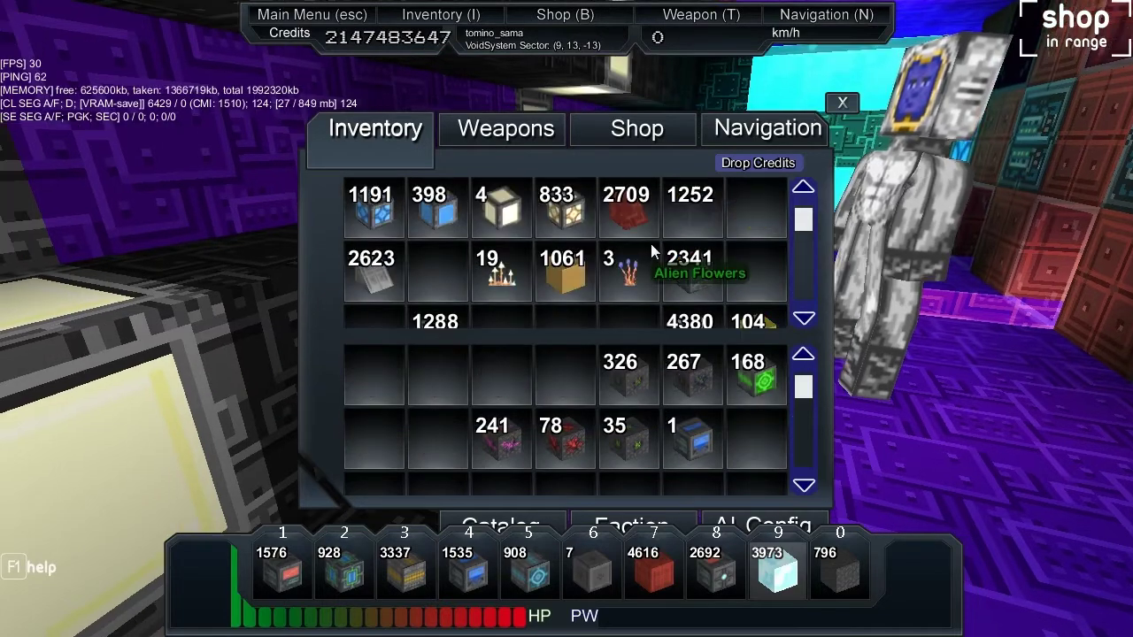
scroll(653, 252, "down", 1)
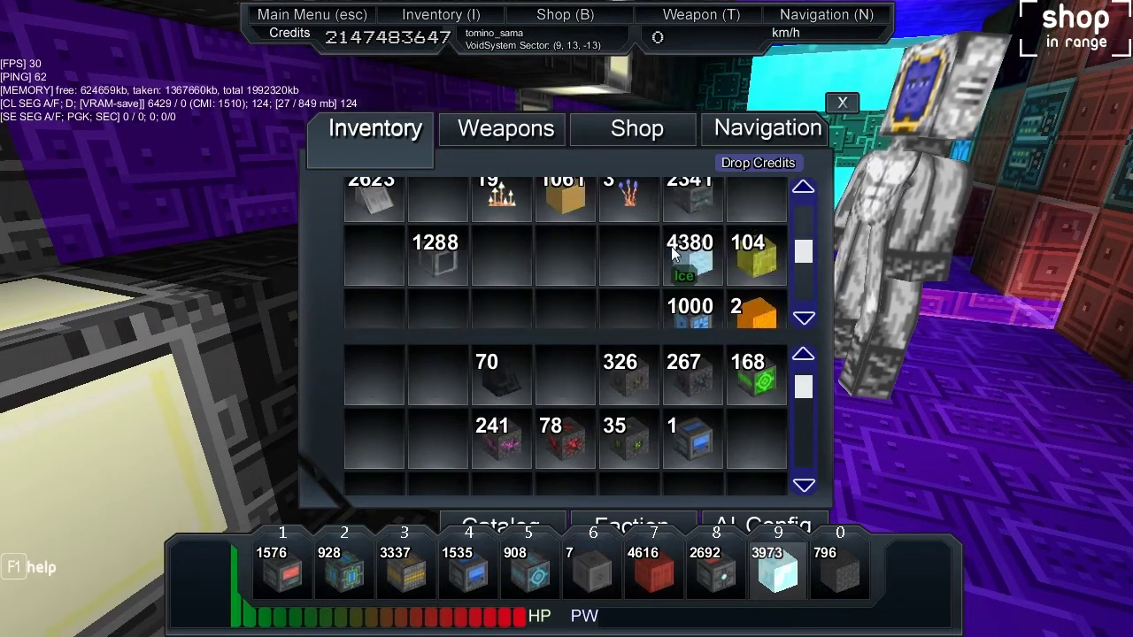
key("i")
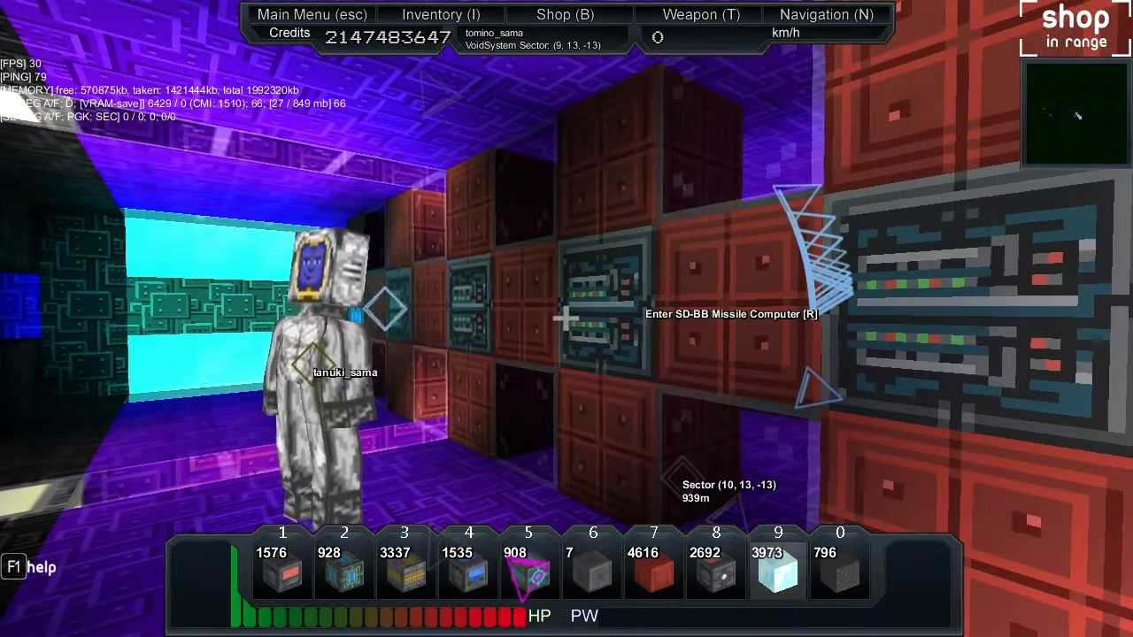
Move decorative panel 1 from the inventory into hotbar slot 0
key("i")
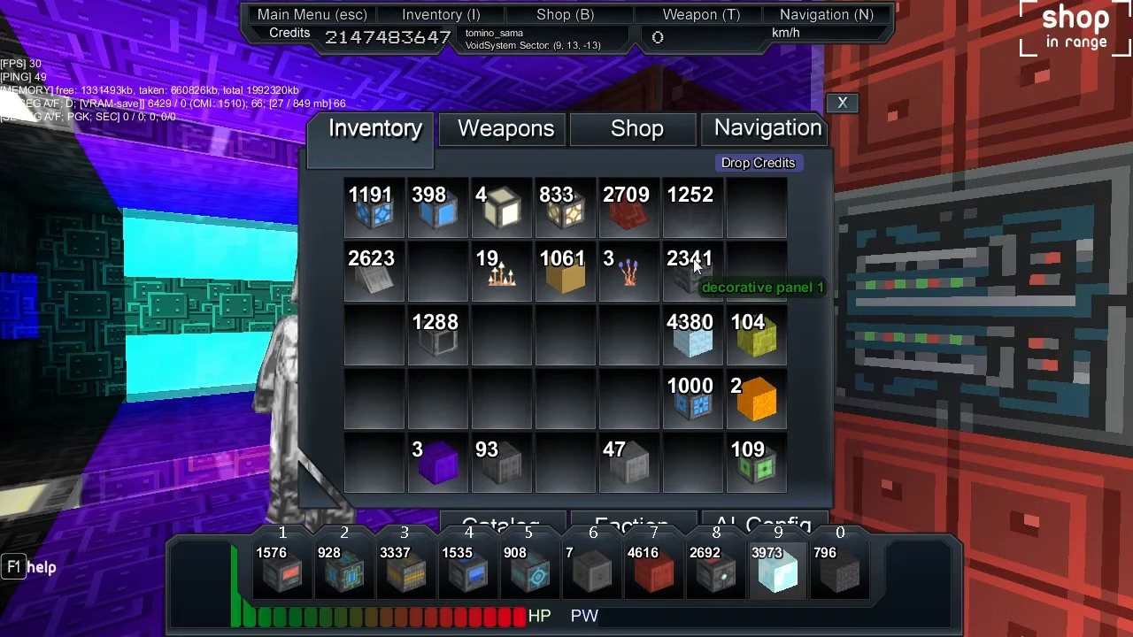
mouse_move(687, 275)
left_mouse_down()
mouse_move(824, 566)
mouse_move(836, 571)
left_mouse_up()
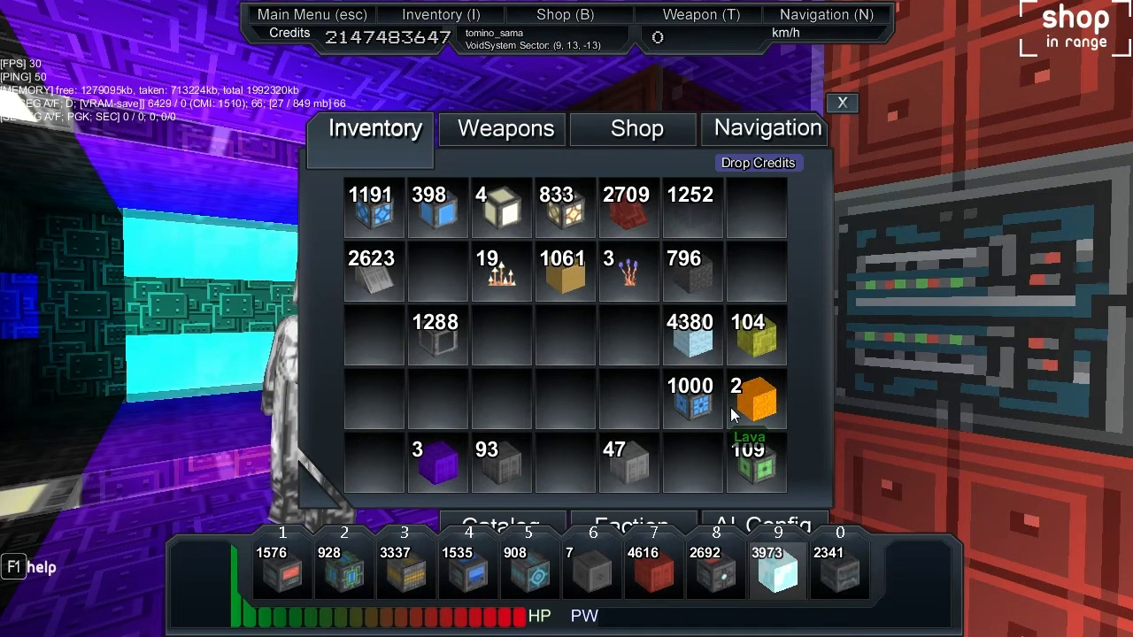
key("i")
scroll(566, 318, "up", 4)
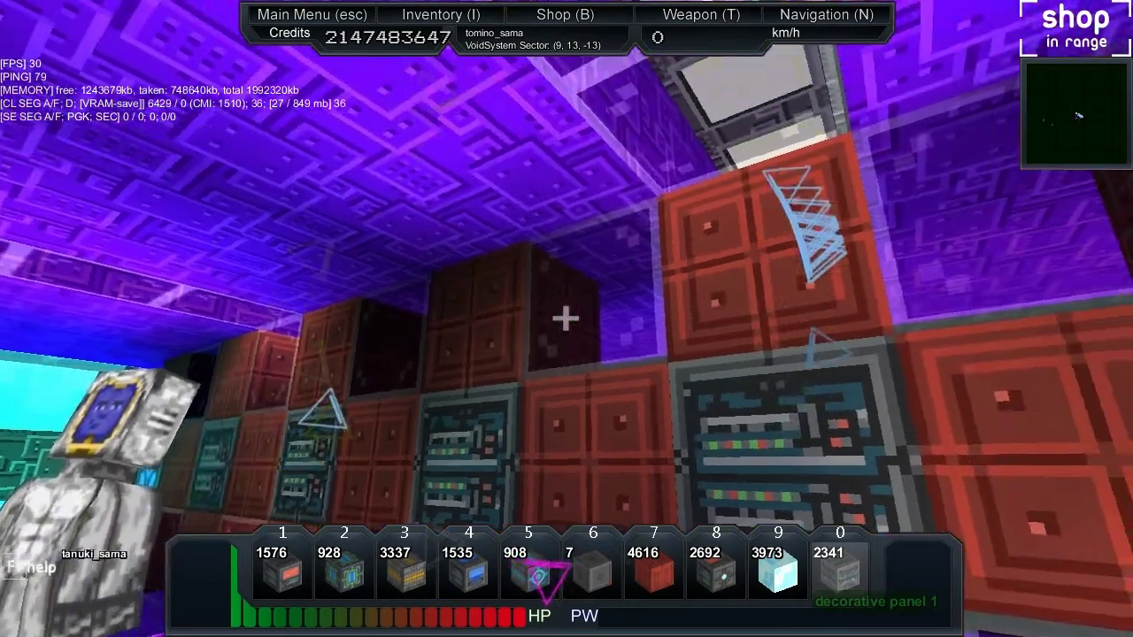
Place several decorative panels on the corridor walls
left_click(566, 319)
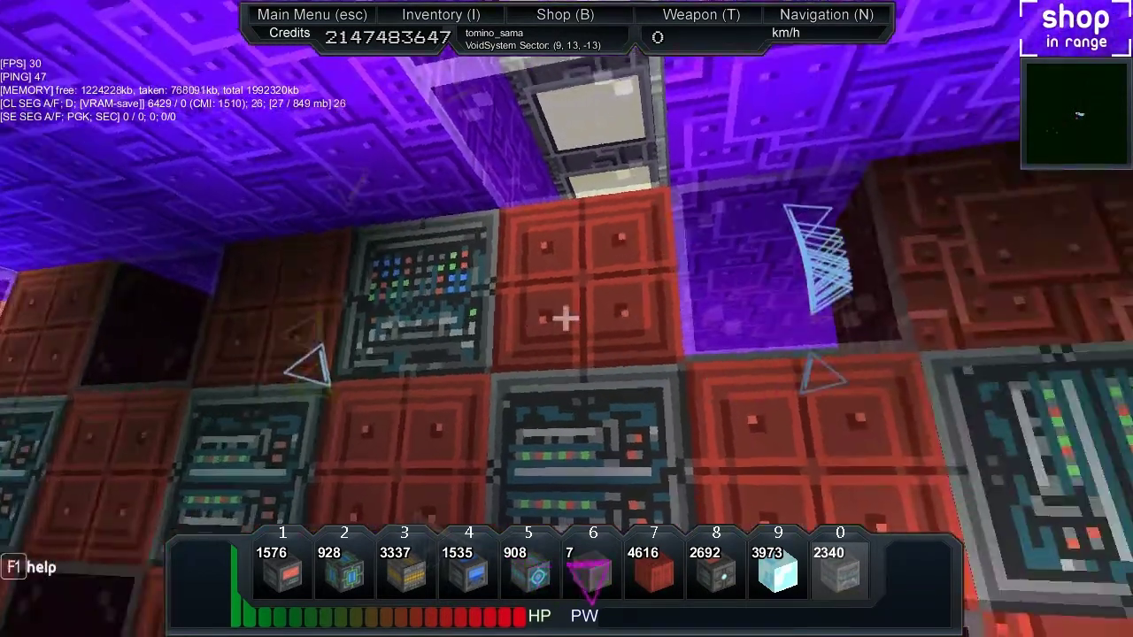
scroll(566, 319, "down", 2)
left_click(566, 319)
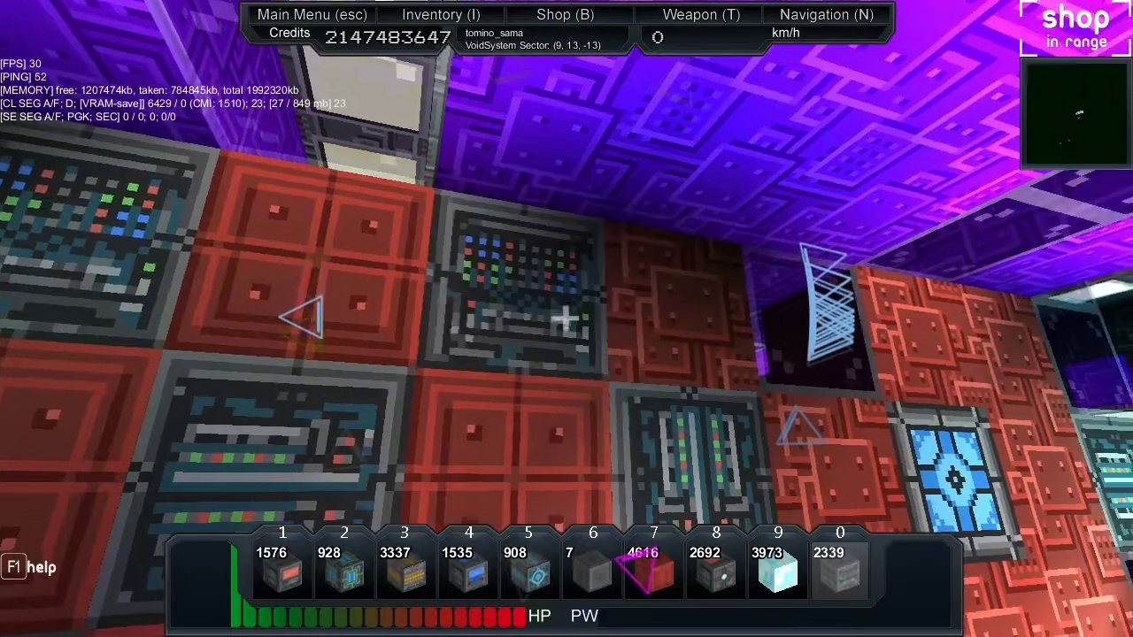
left_click(566, 319)
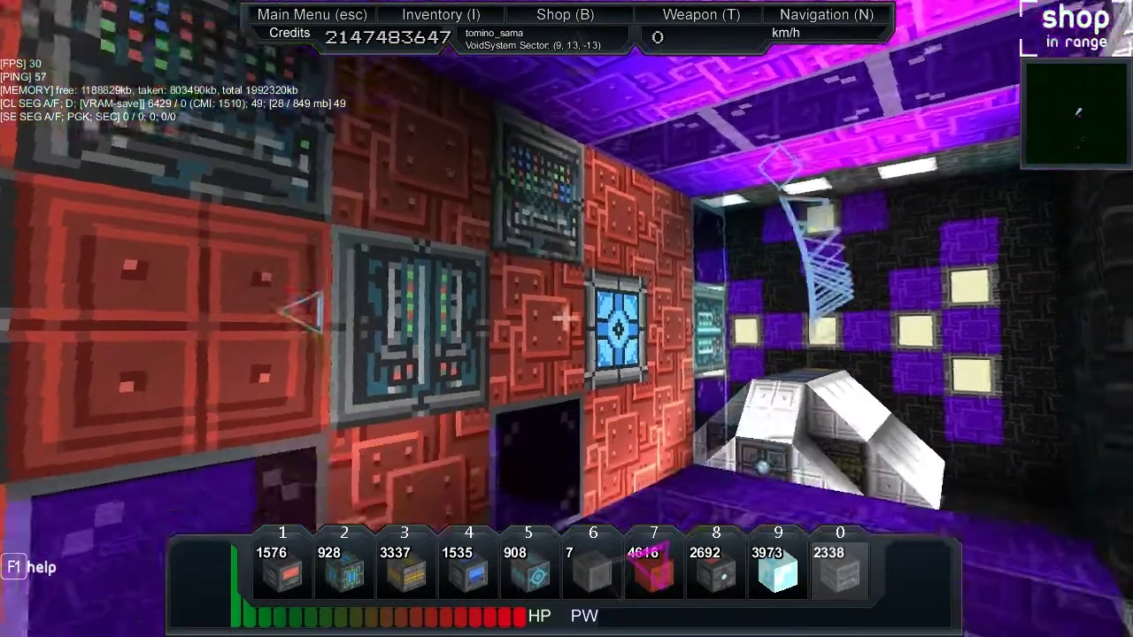
left_click(566, 318)
scroll(566, 318, "up", 3)
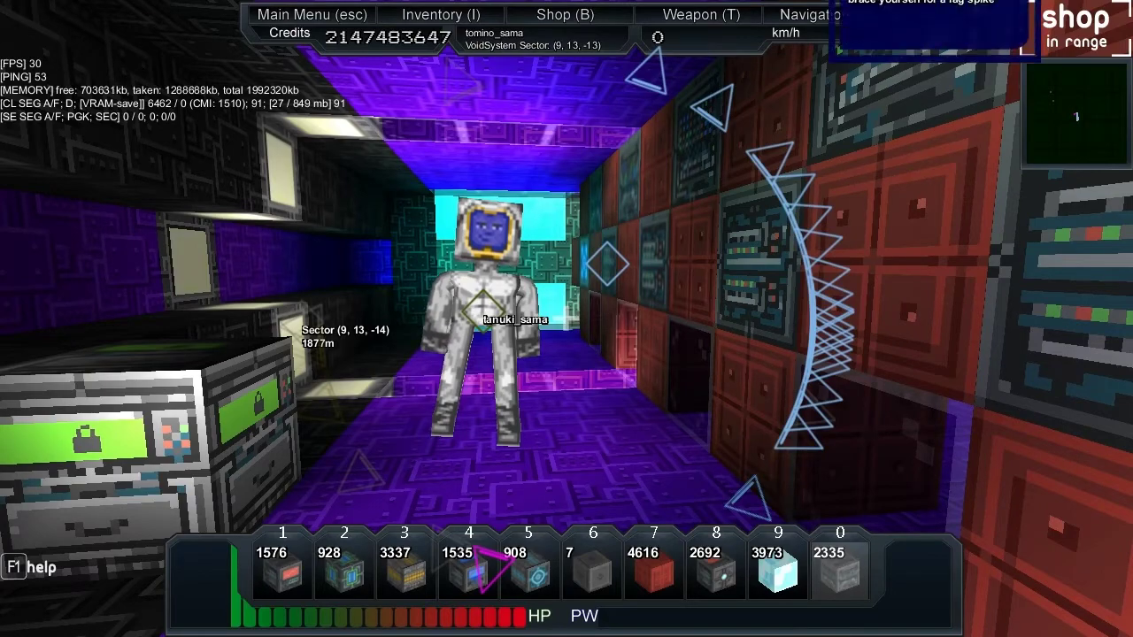
key("d")
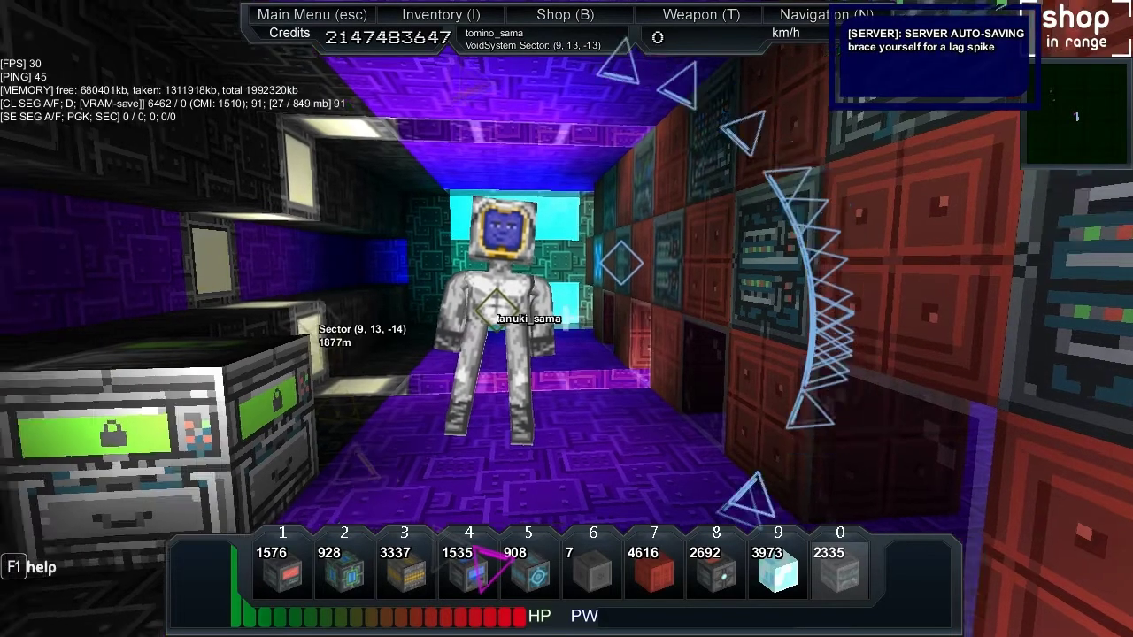
key("a")
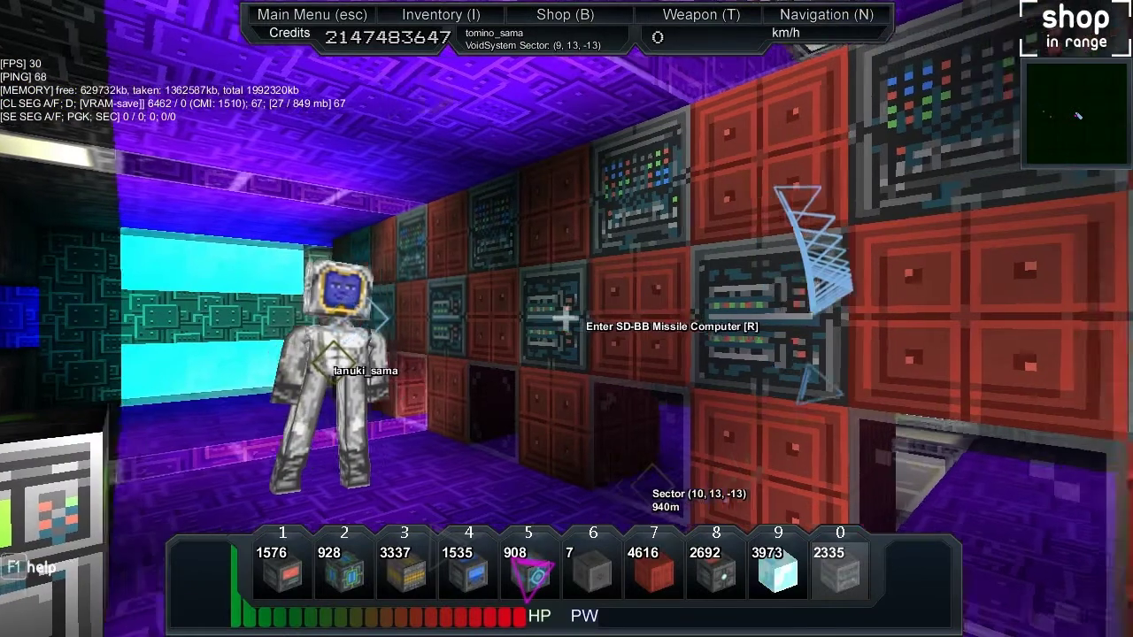
key("a")
key("w")
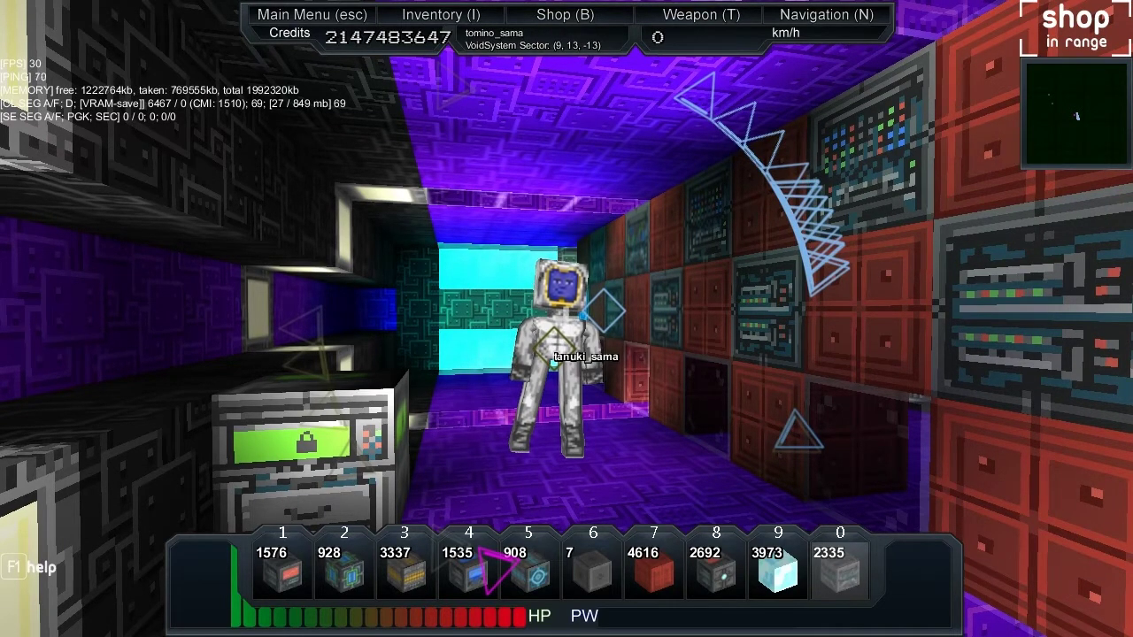
Walk through the corridor and out toward the grey tower in space
key("w")
key("7")
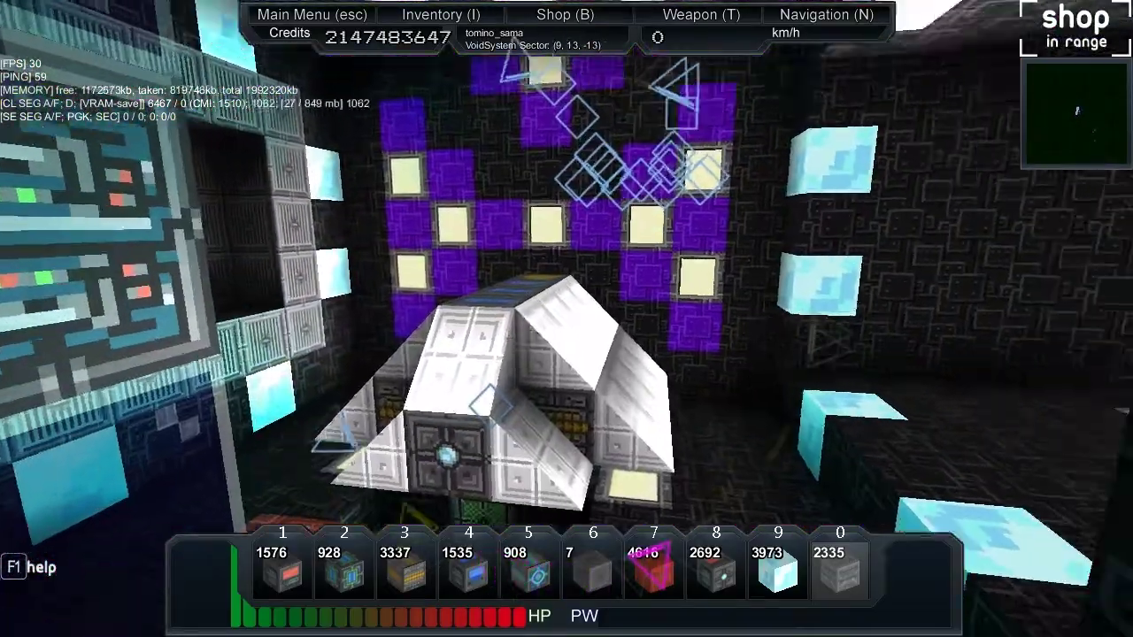
left_click_drag(566, 319, 796, 319)
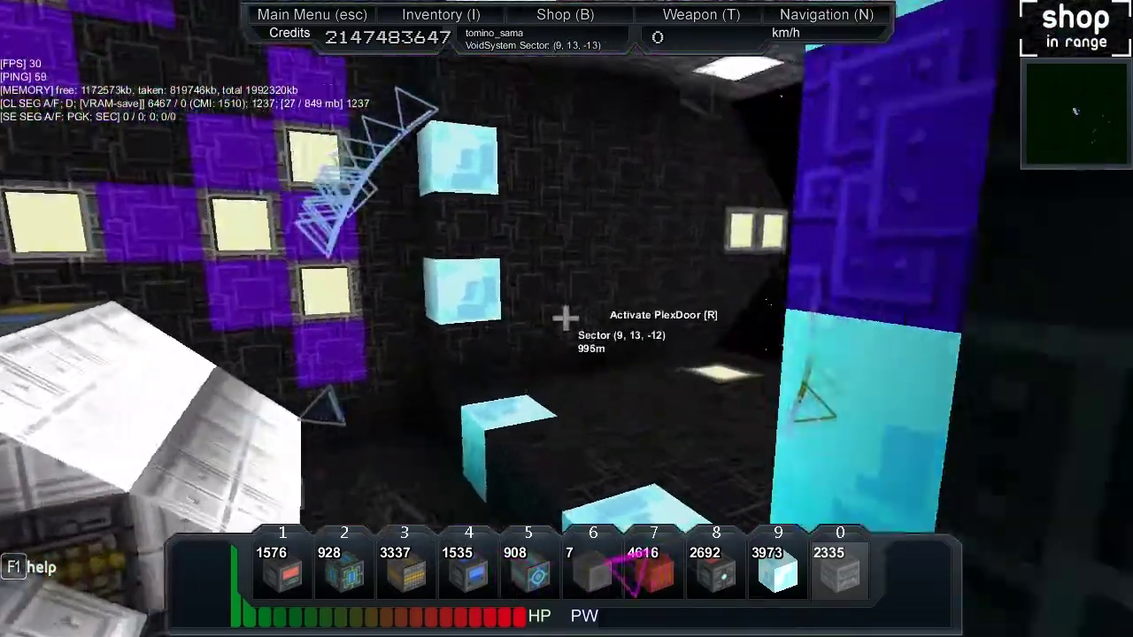
key("w")
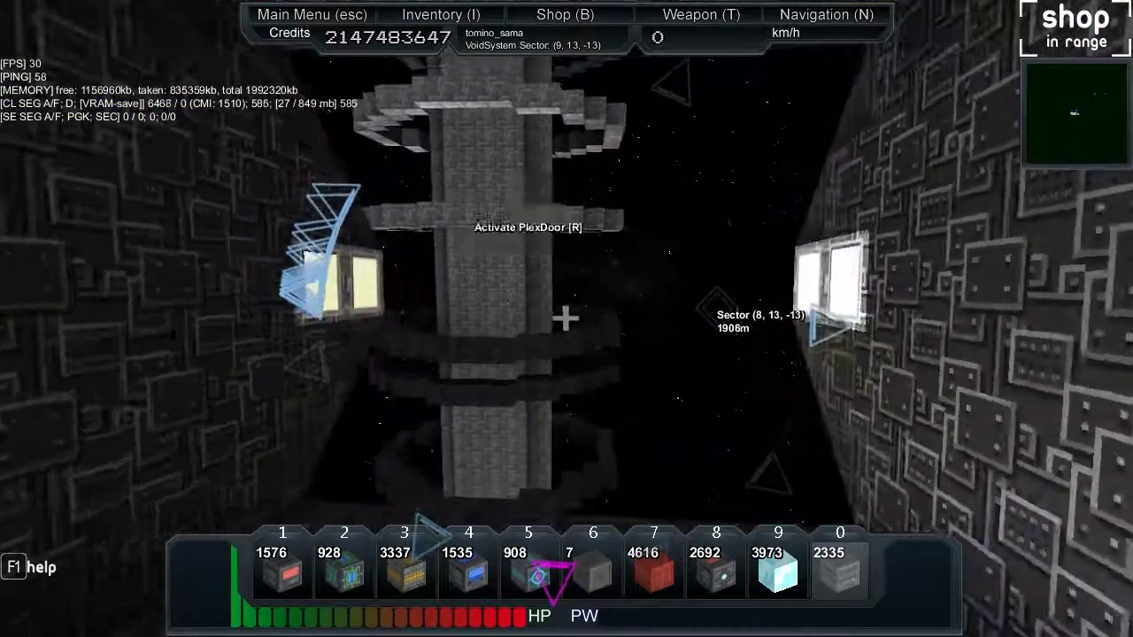
key("6")
key("w")
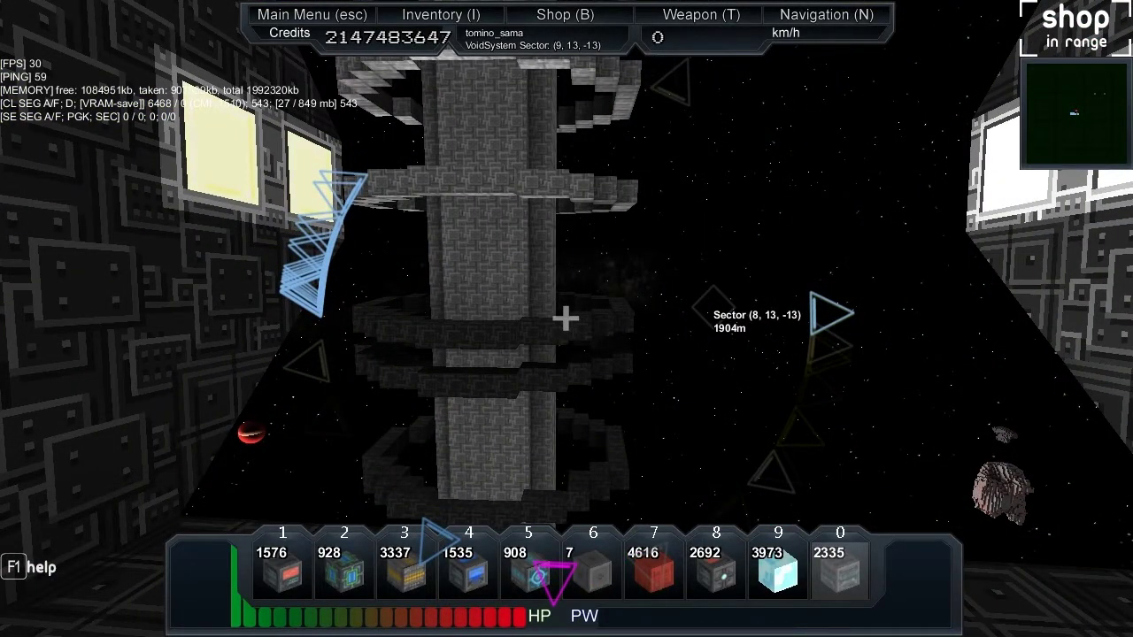
Turn back through the purple-lit room and head down the corridor toward the other player
left_click_drag(566, 319, 354, 443)
key("5")
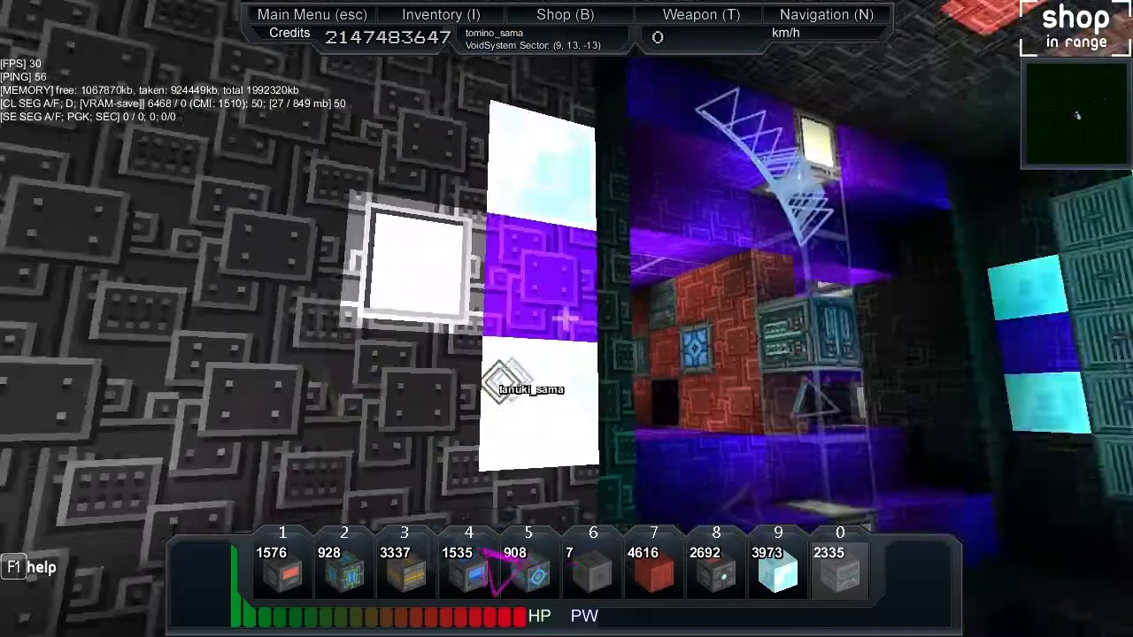
key("w")
key("6")
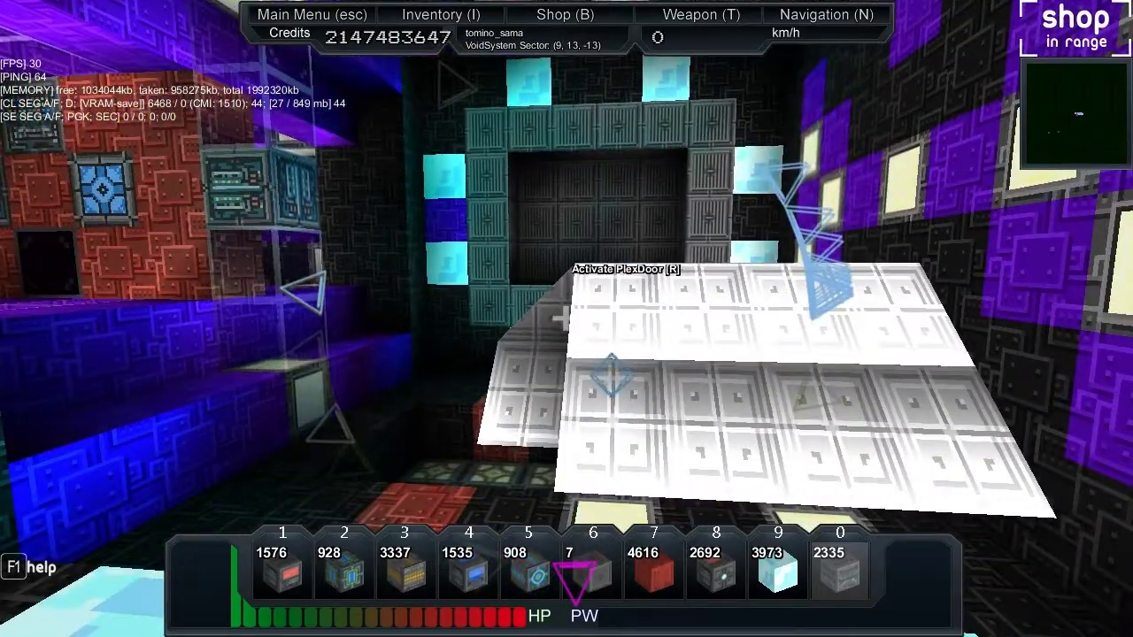
key("4")
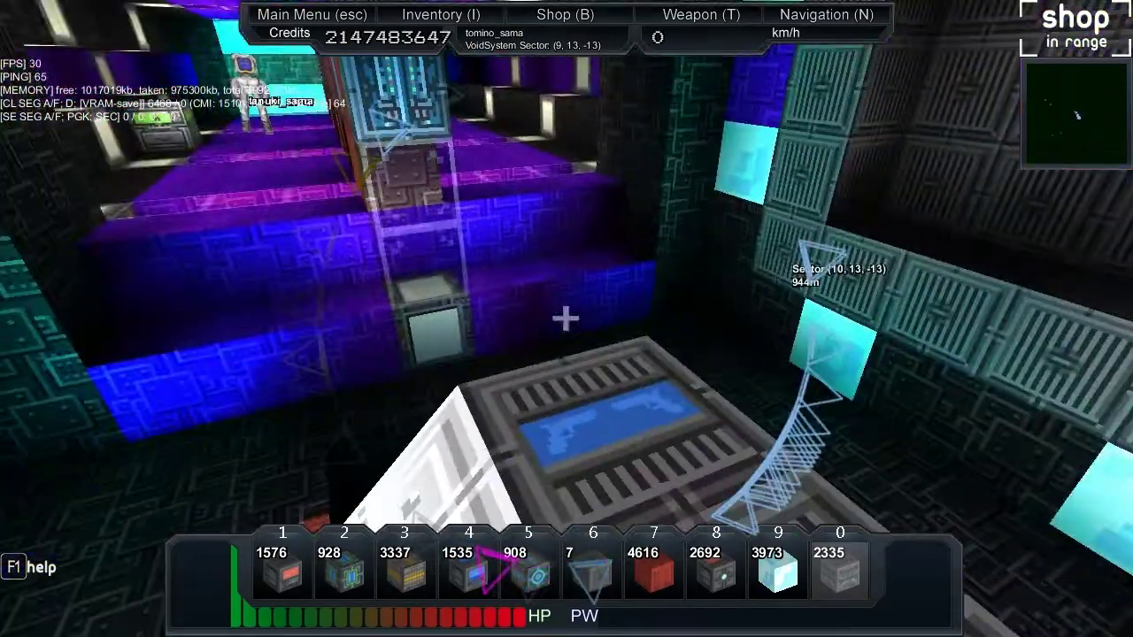
key("w")
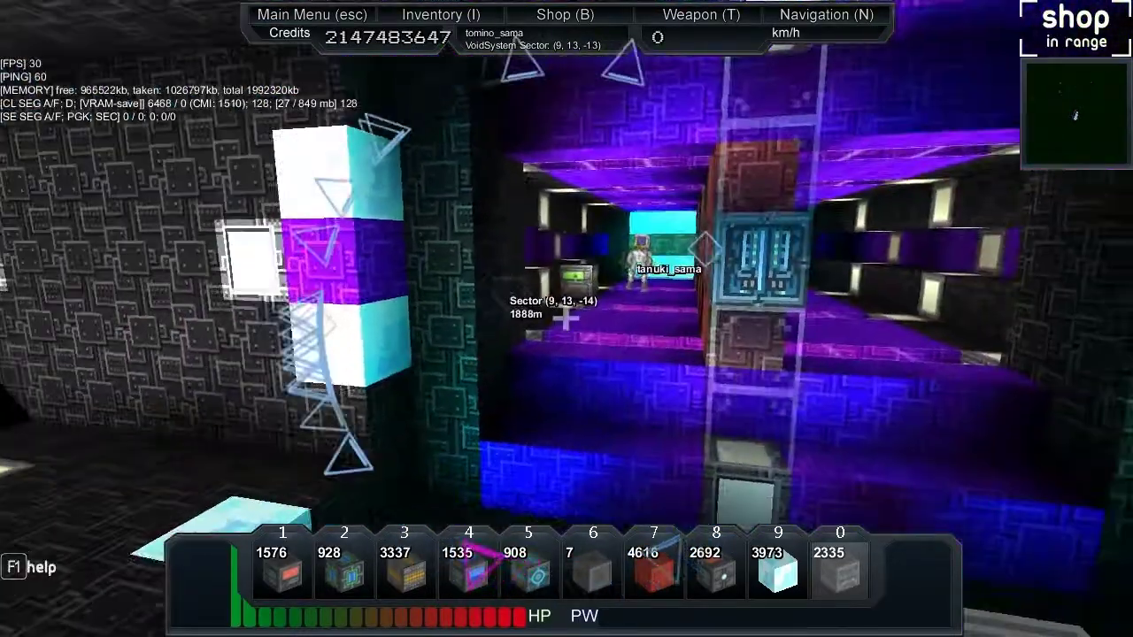
key("w")
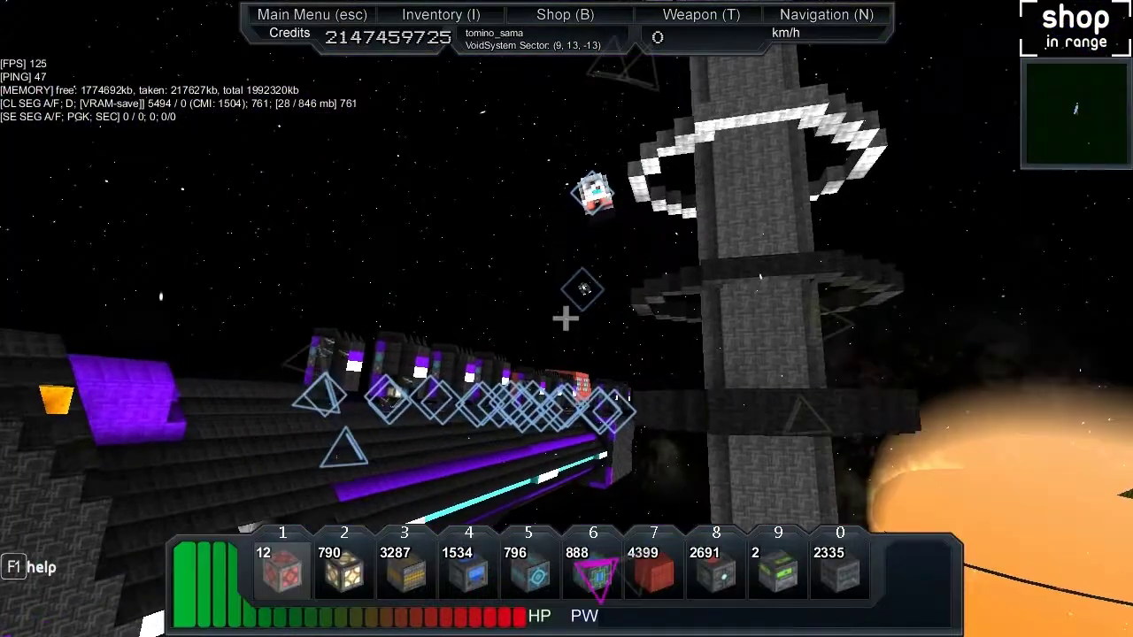
Fly past the grey station tower and climb above the mothership toward the small ship
key("w")
key("w")
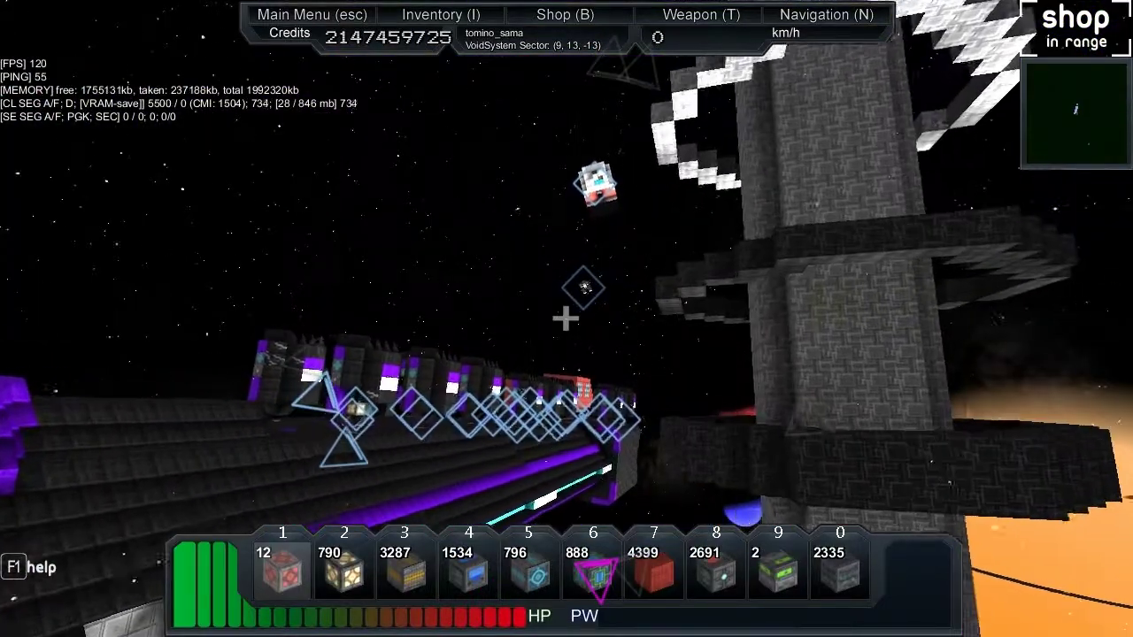
key("w")
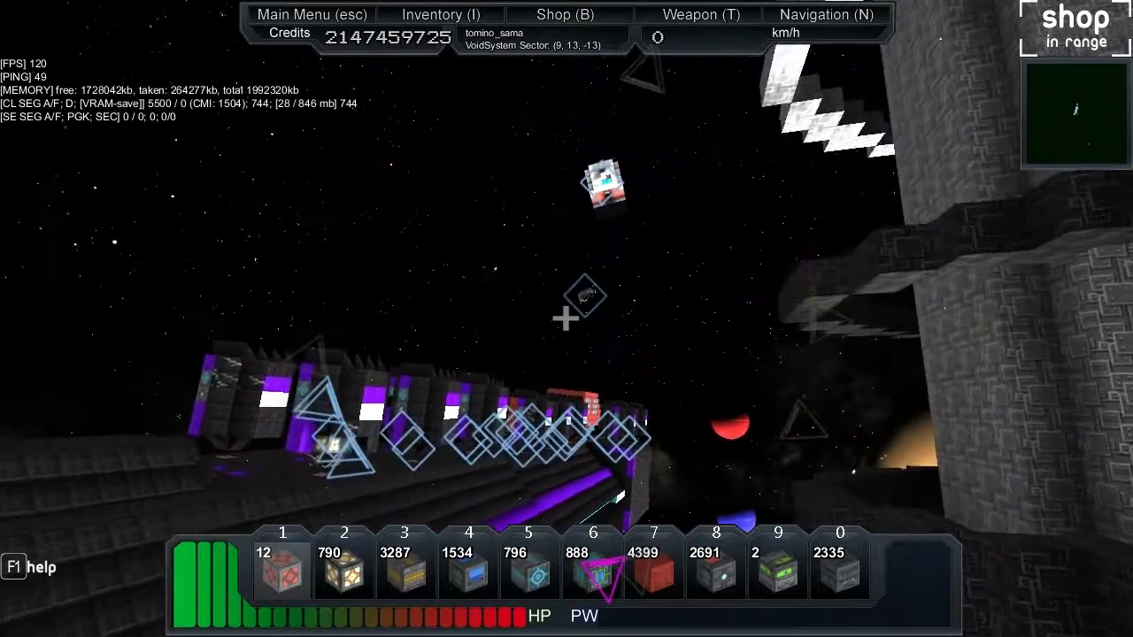
key("w")
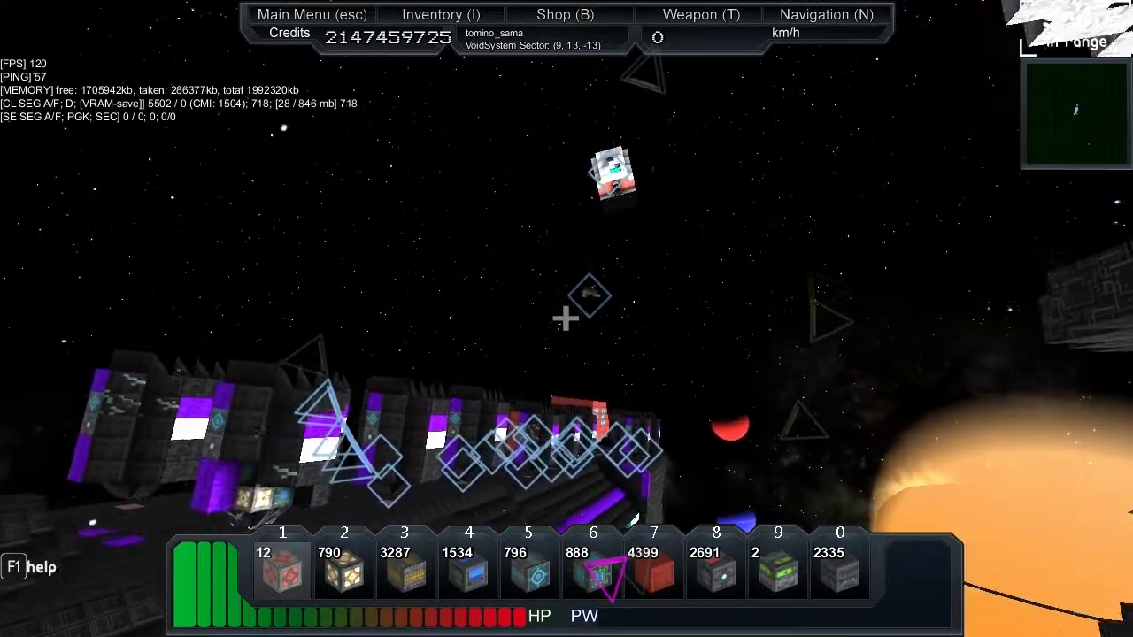
key("w")
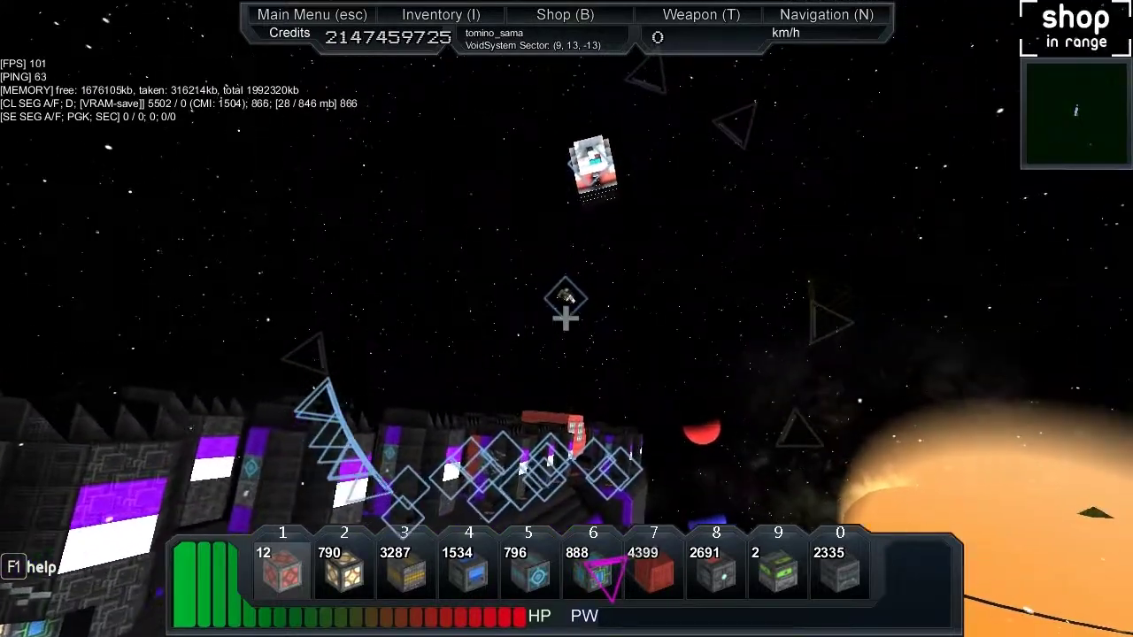
key("w")
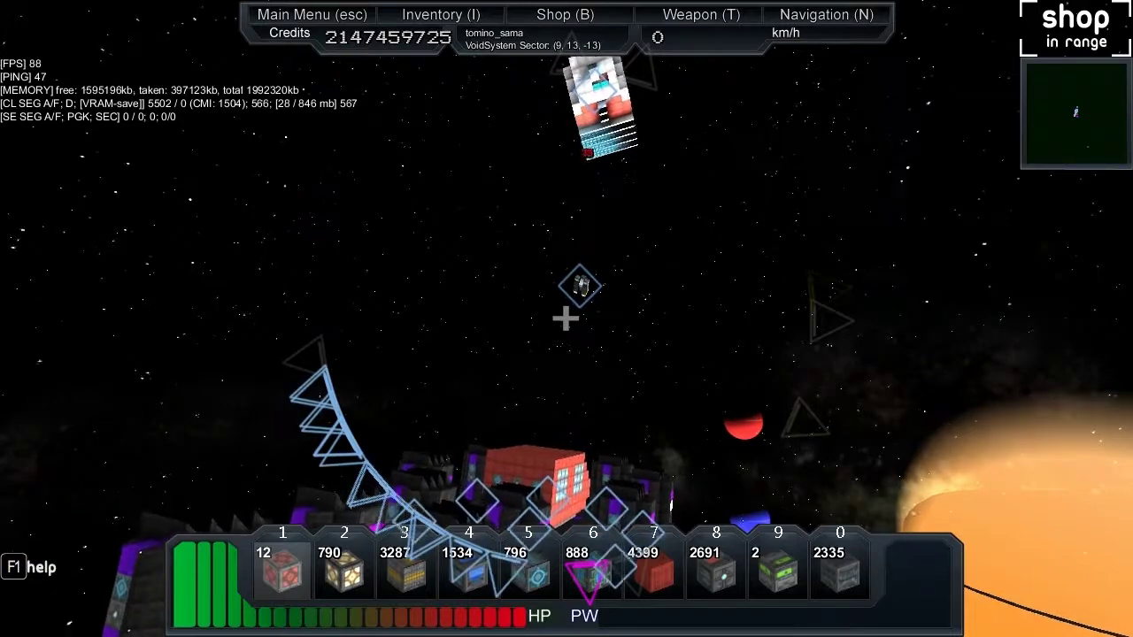
key("w")
left_click_drag(566, 319, 567, 443)
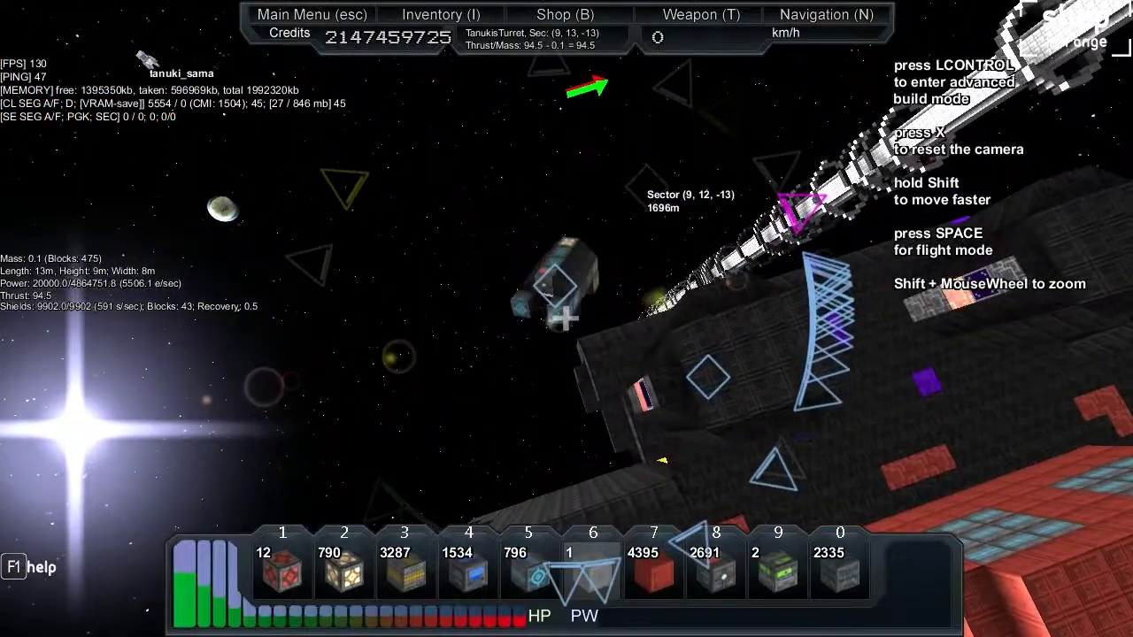
Orbit the view around the red turret ship near the mothership to inspect it from several angles
left_click_drag(567, 318, 566, 318)
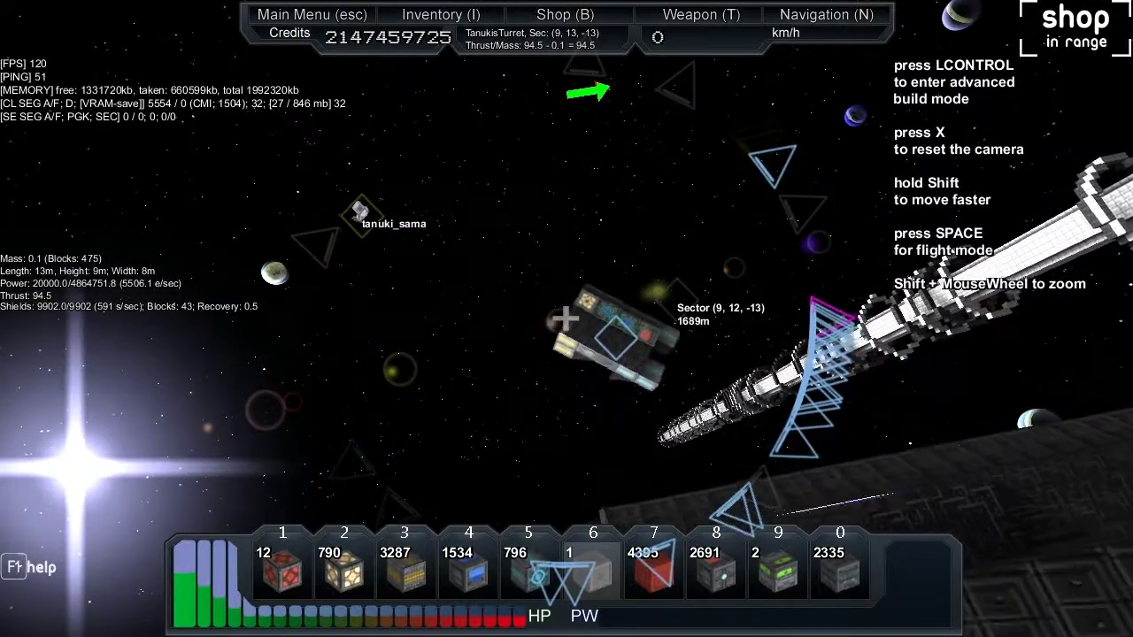
left_click_drag(567, 319, 619, 266)
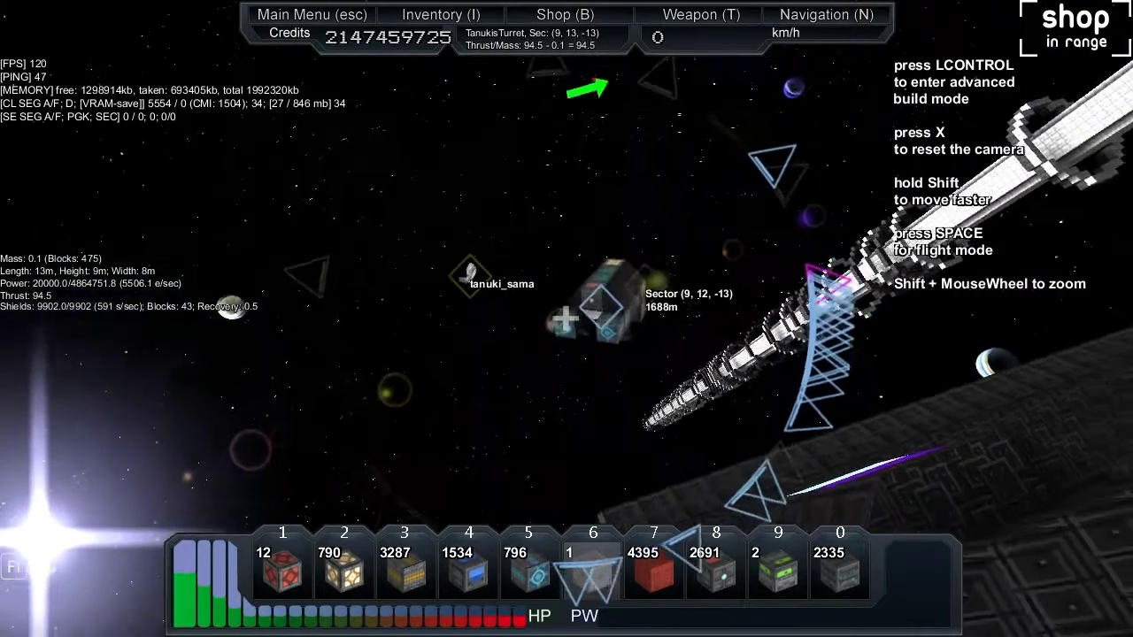
left_click_drag(566, 319, 558, 332)
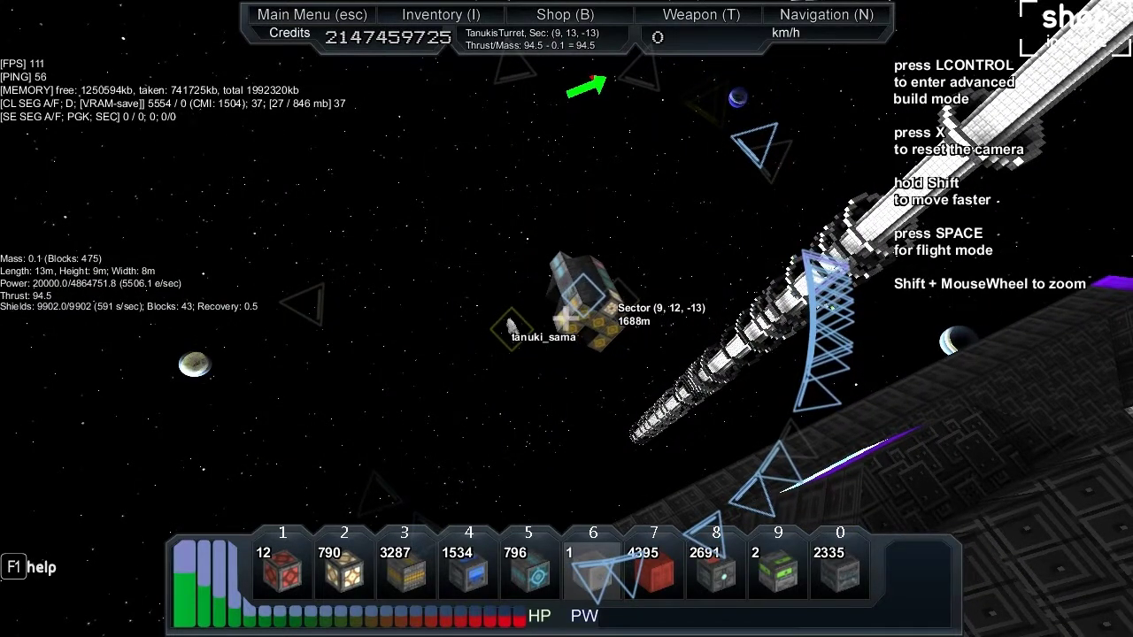
left_click_drag(566, 319, 495, 354)
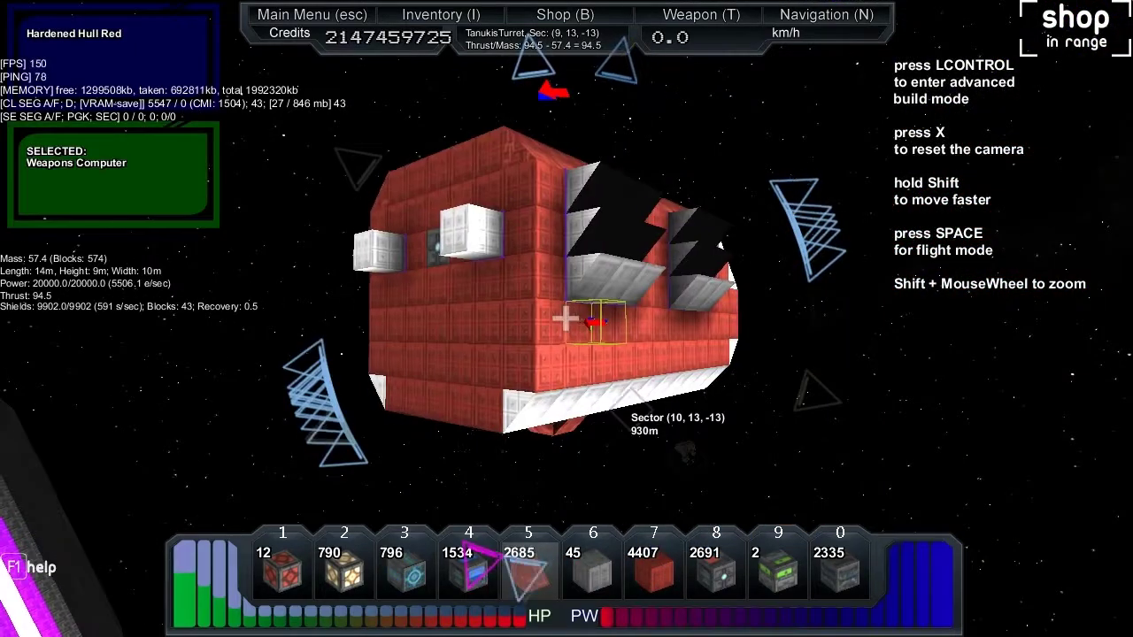
left_click_drag(567, 318, 496, 284)
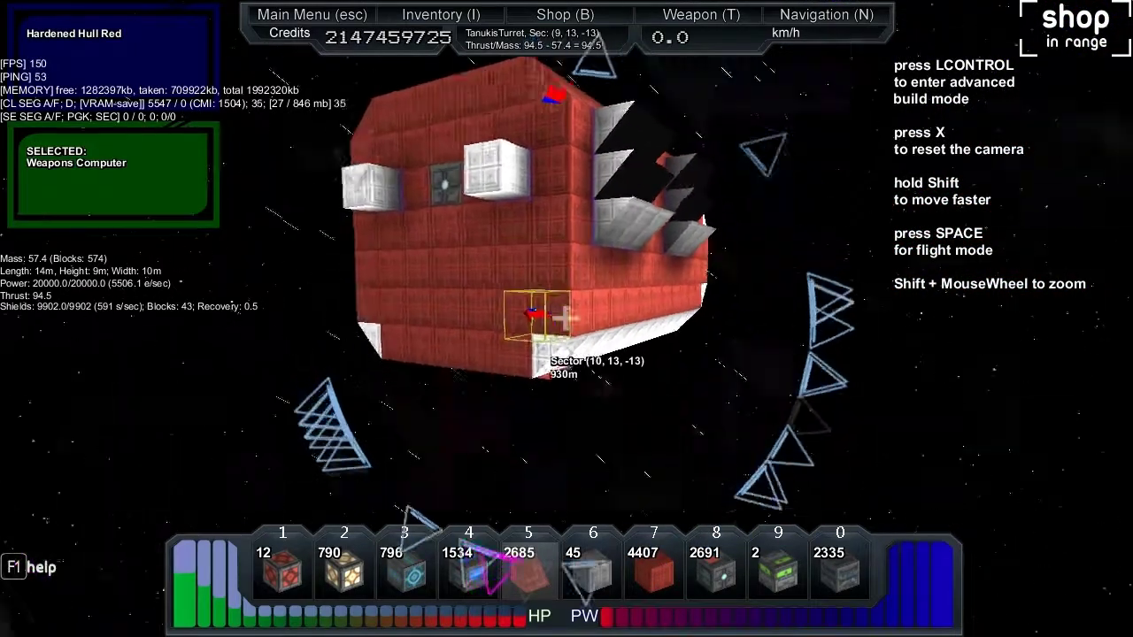
left_click_drag(567, 319, 495, 319)
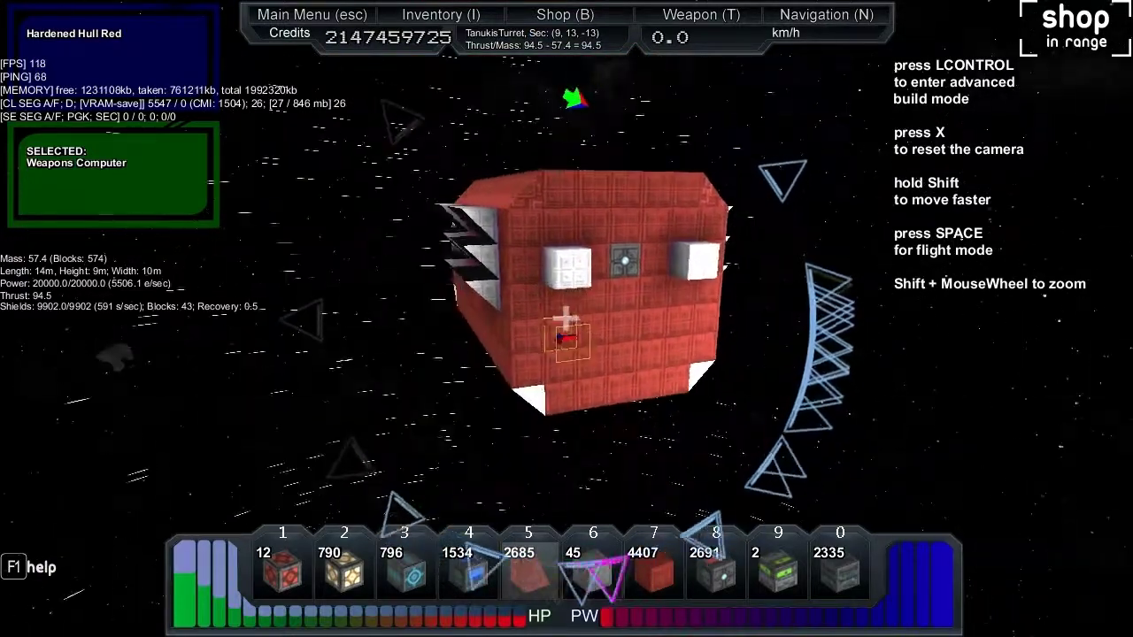
left_click_drag(566, 319, 496, 319)
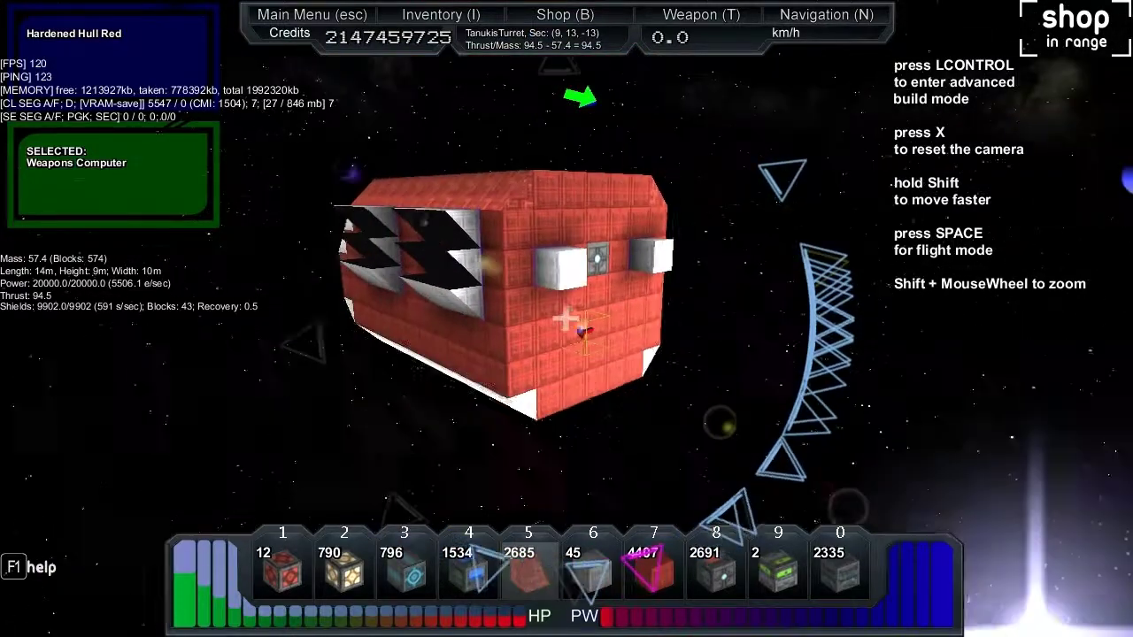
left_click_drag(567, 319, 495, 318)
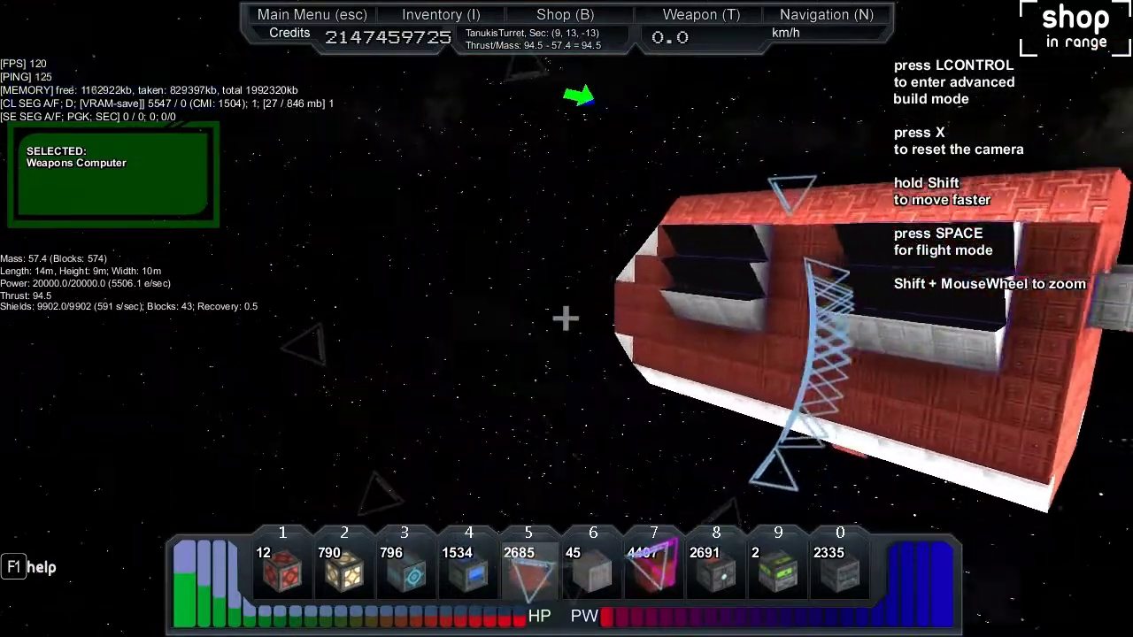
left_click_drag(566, 318, 496, 318)
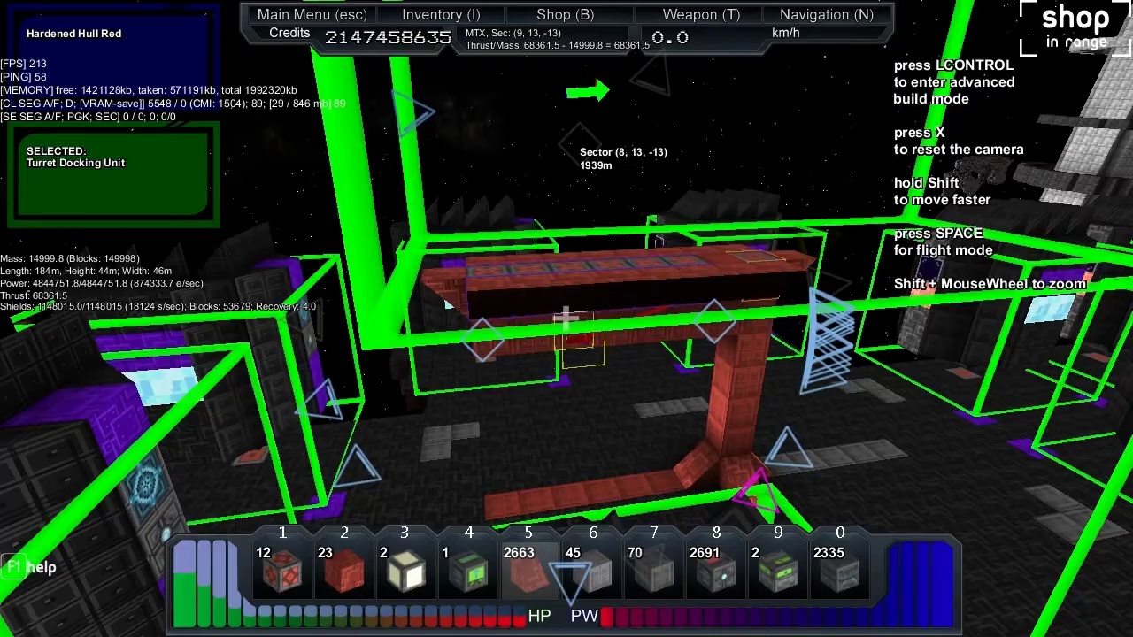
left_click_drag(447, 304, 566, 318)
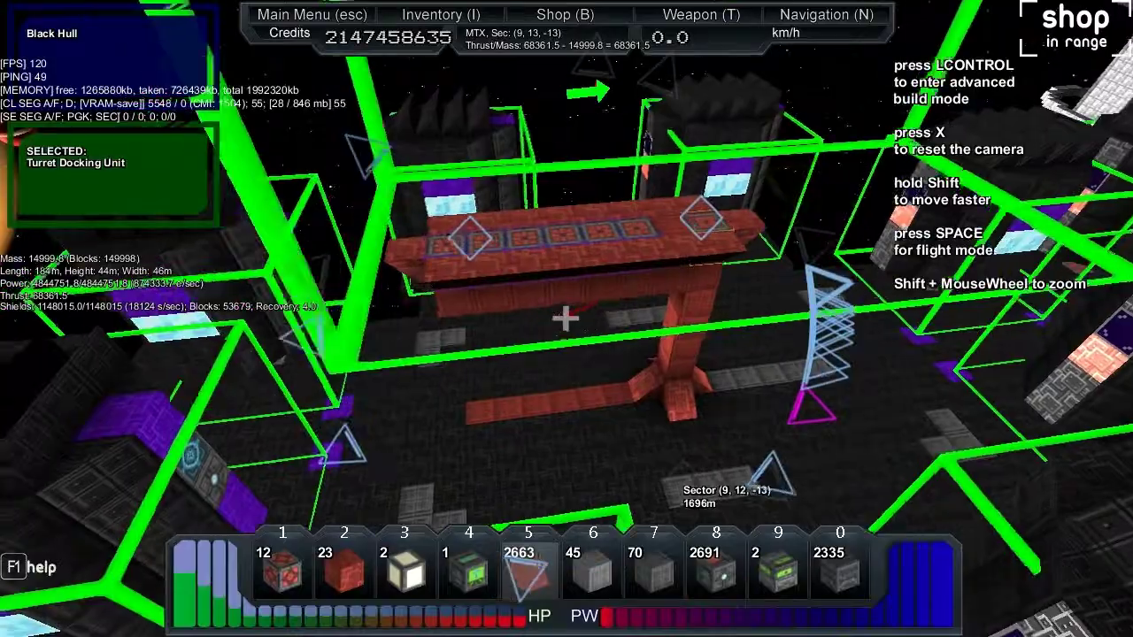
left_click_drag(566, 318, 566, 319)
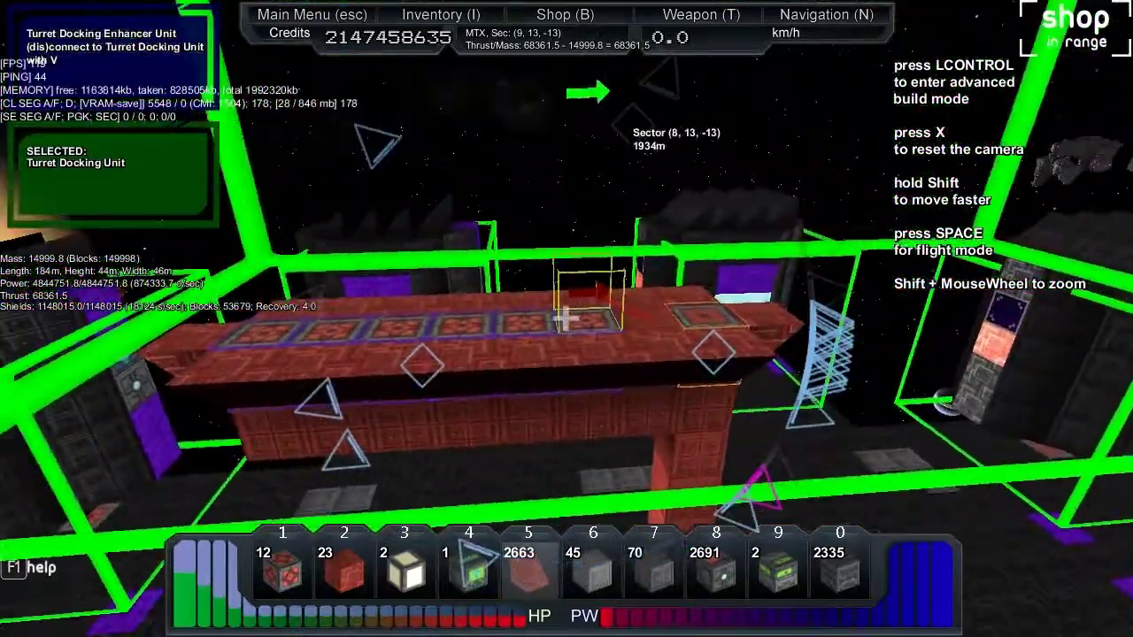
key("w")
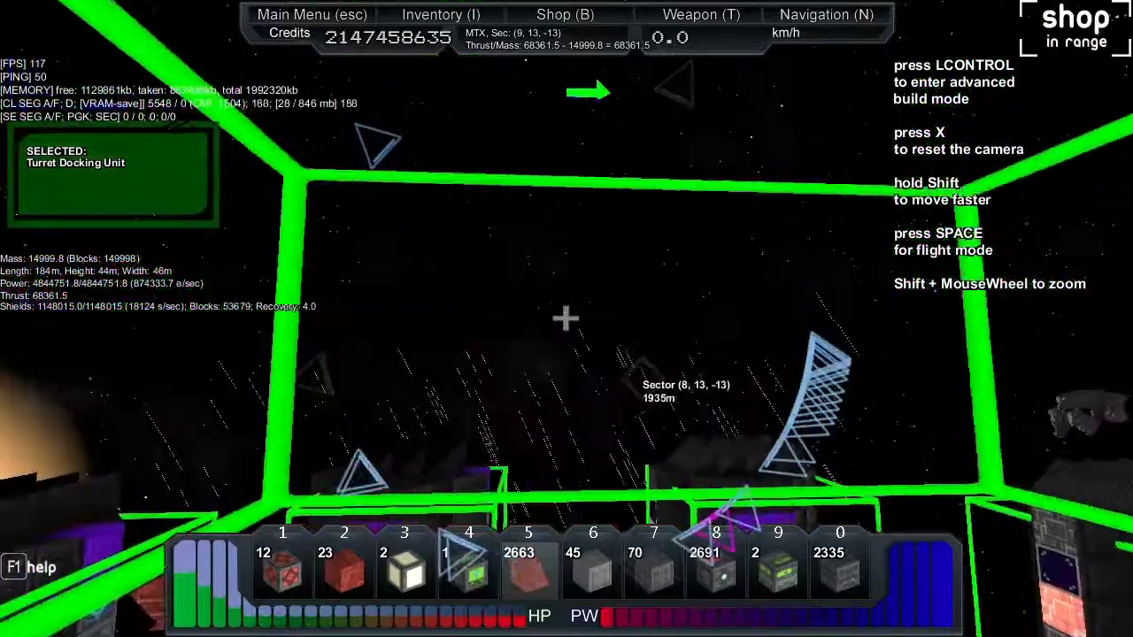
key("w")
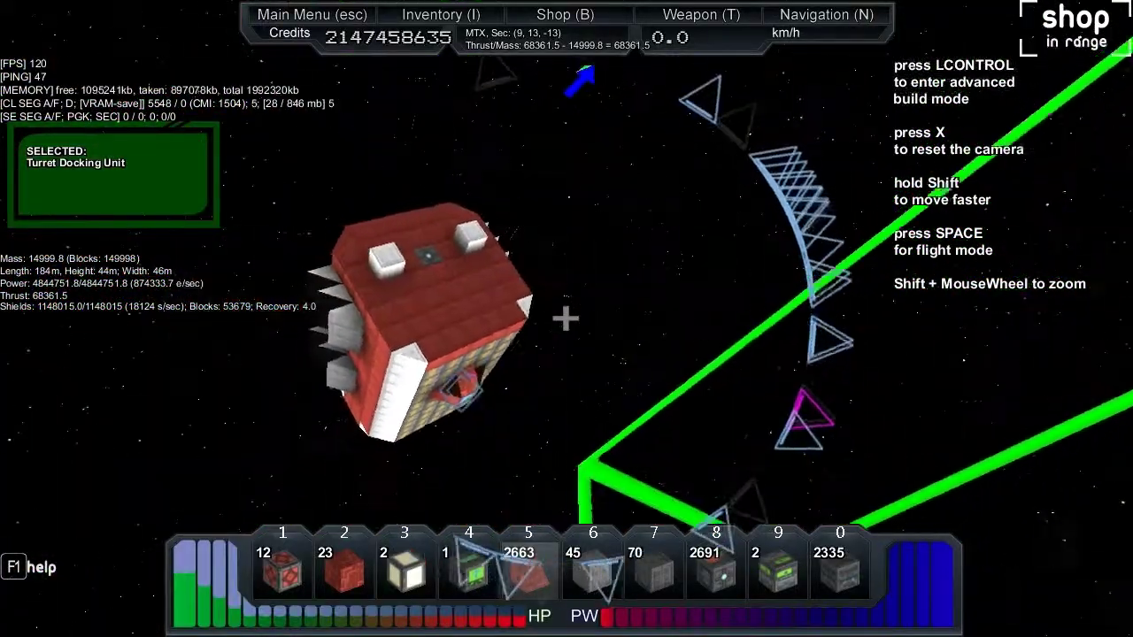
key("w")
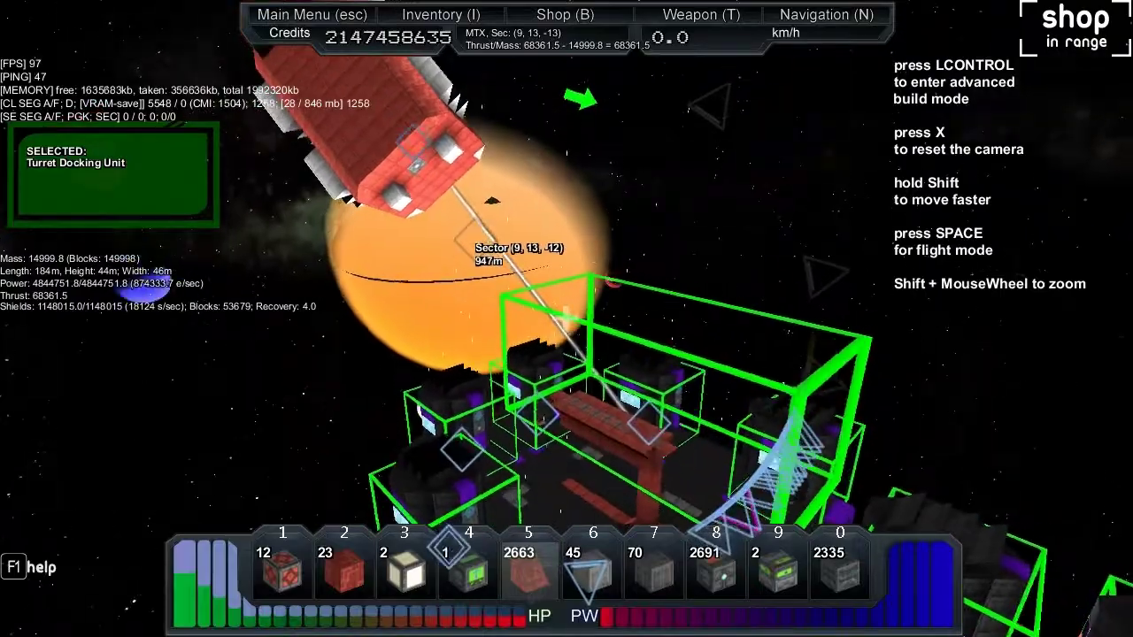
key("w")
key("w")
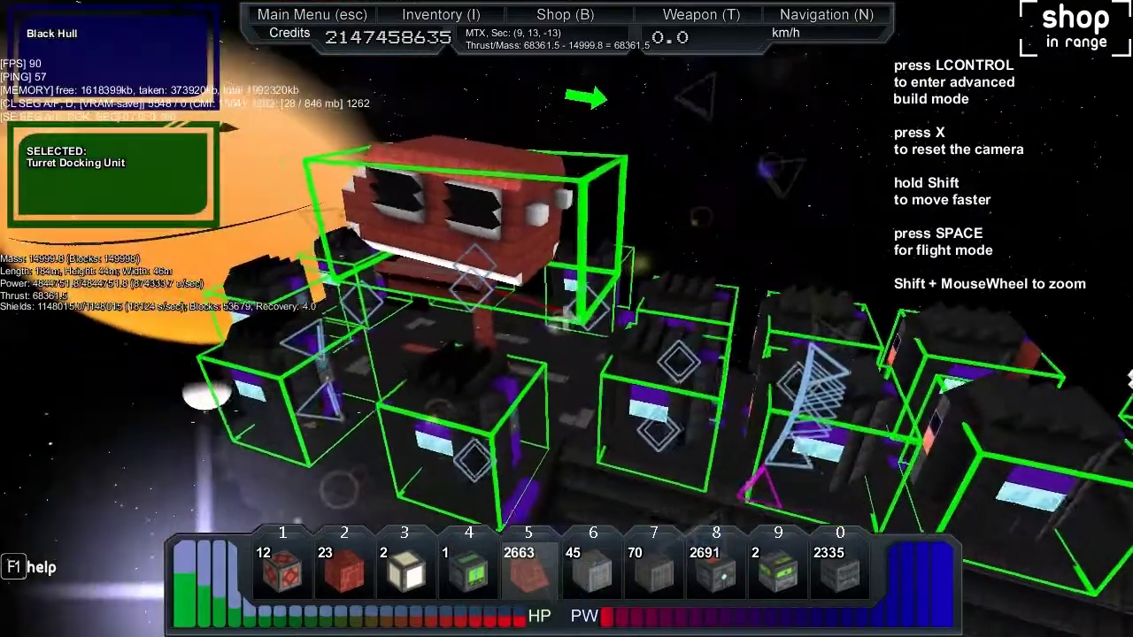
key("w")
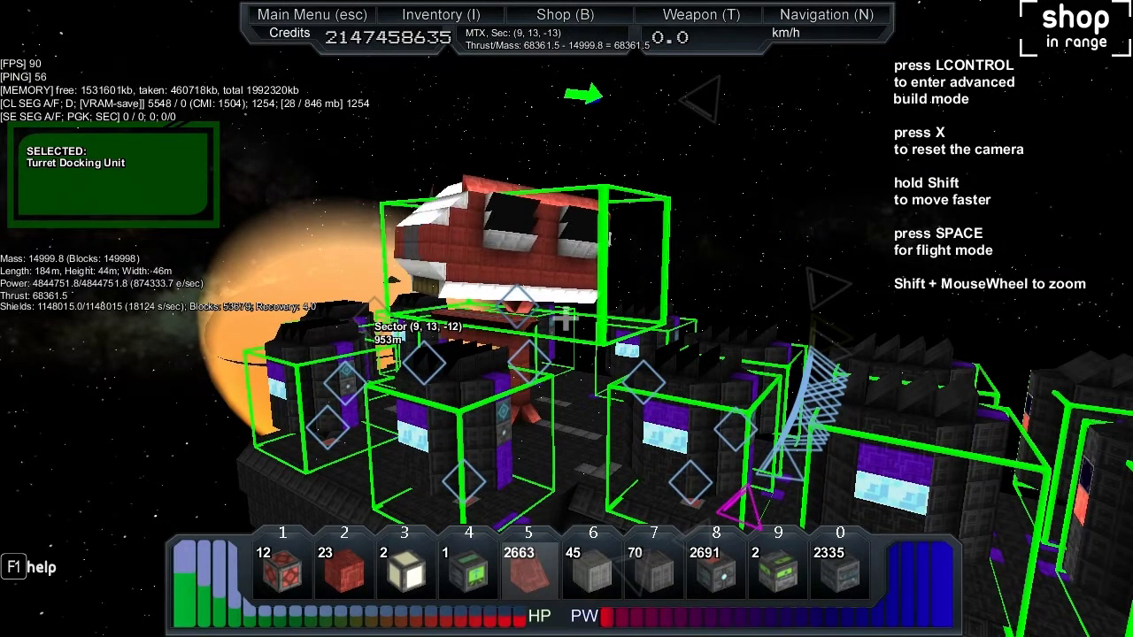
key("d")
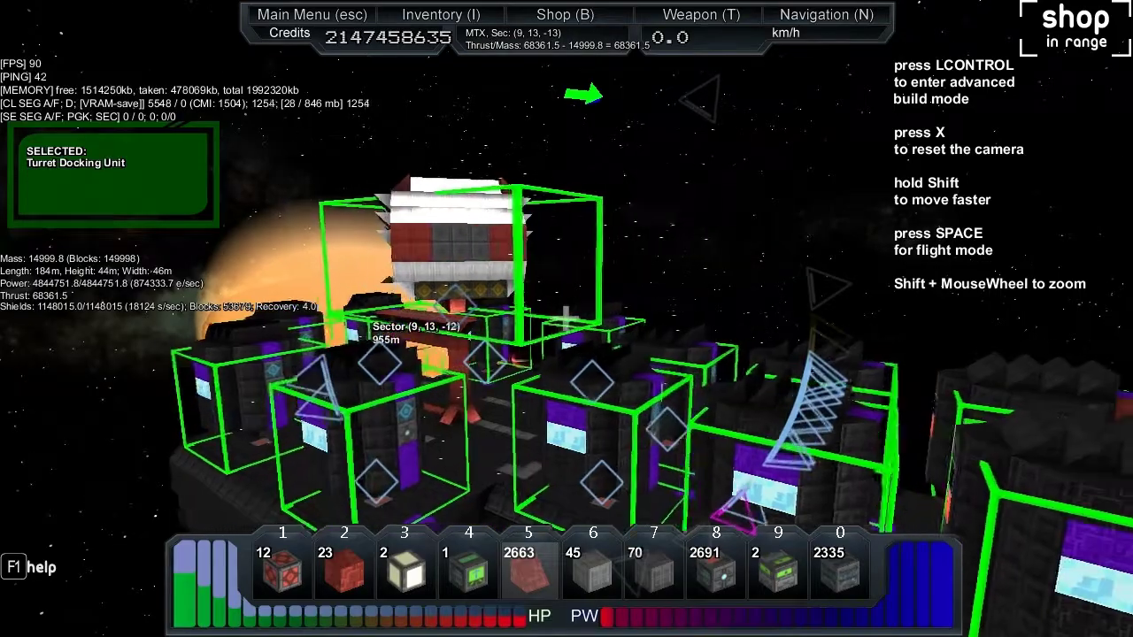
key("d")
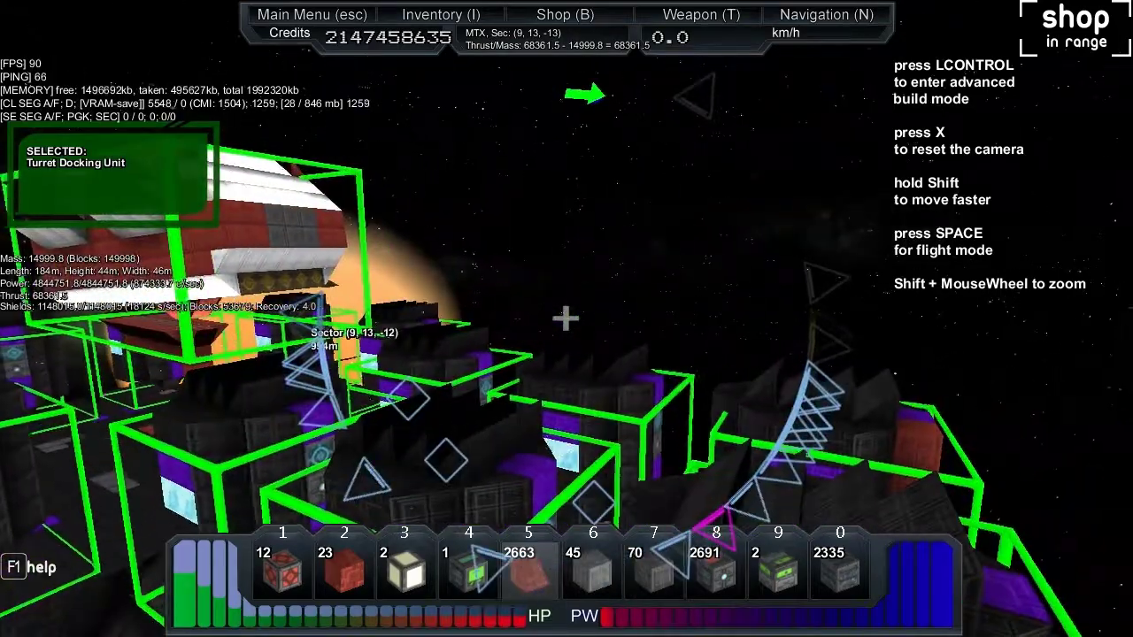
key("d")
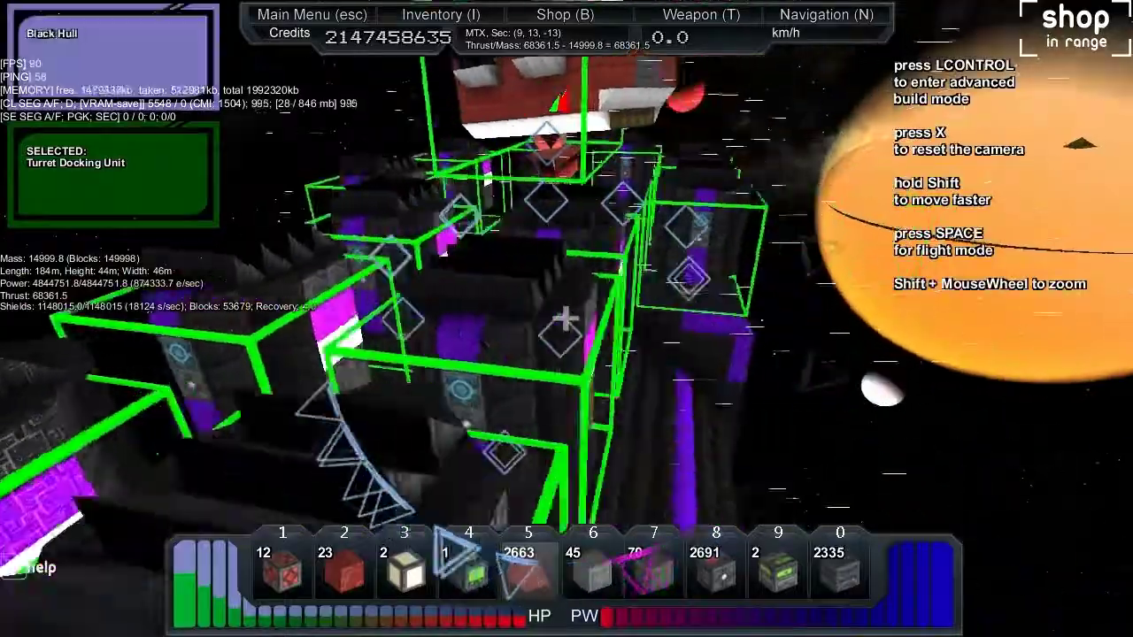
key("d")
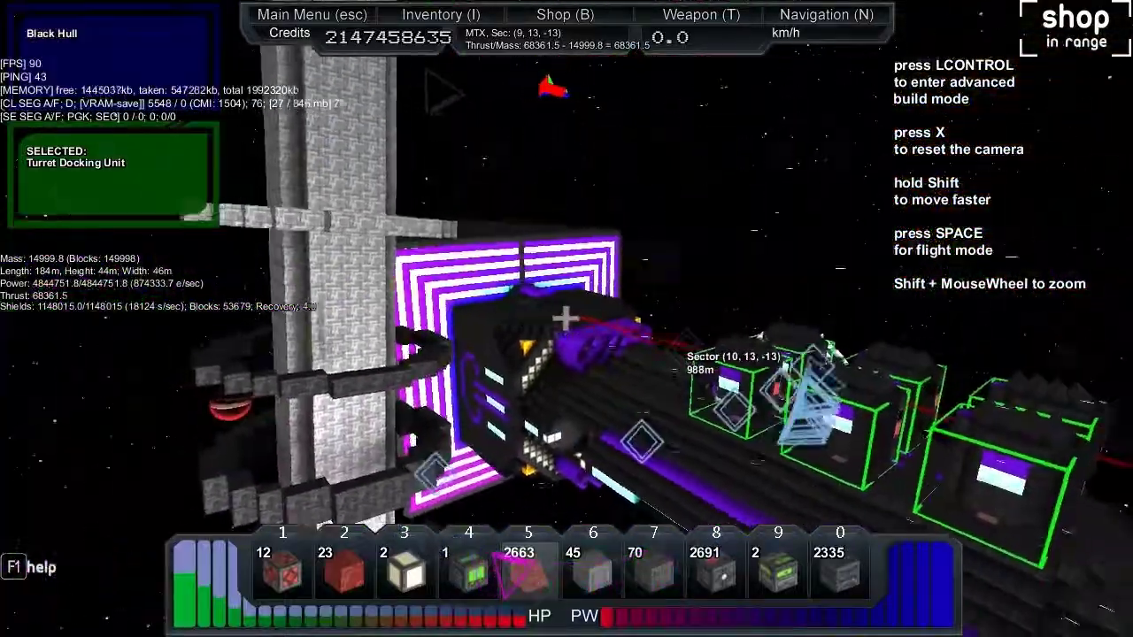
key("d")
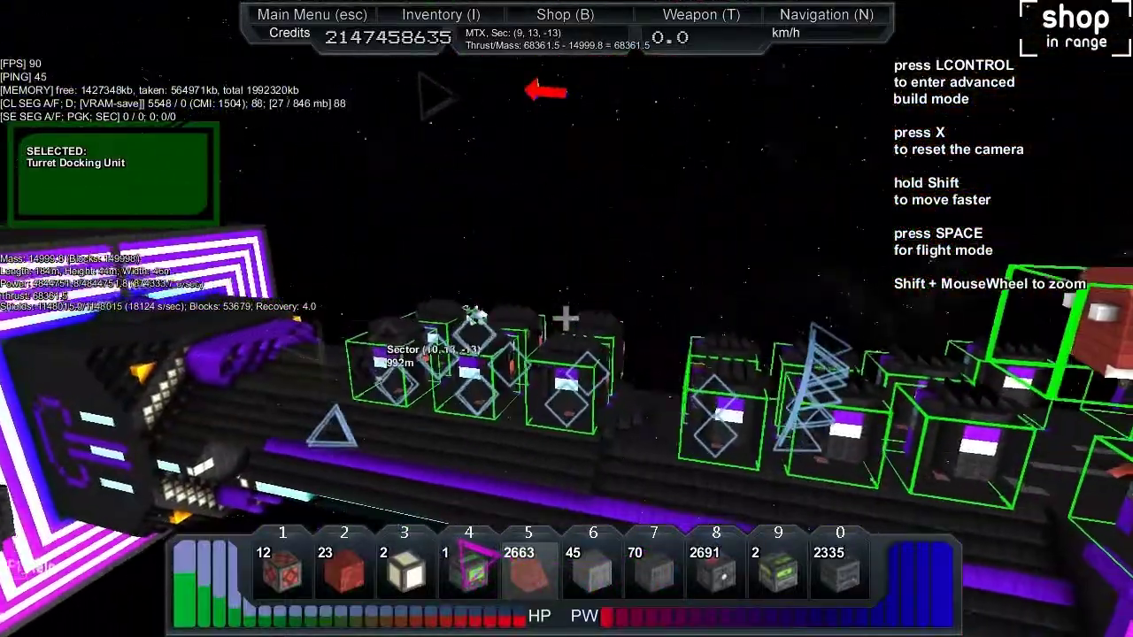
key("d")
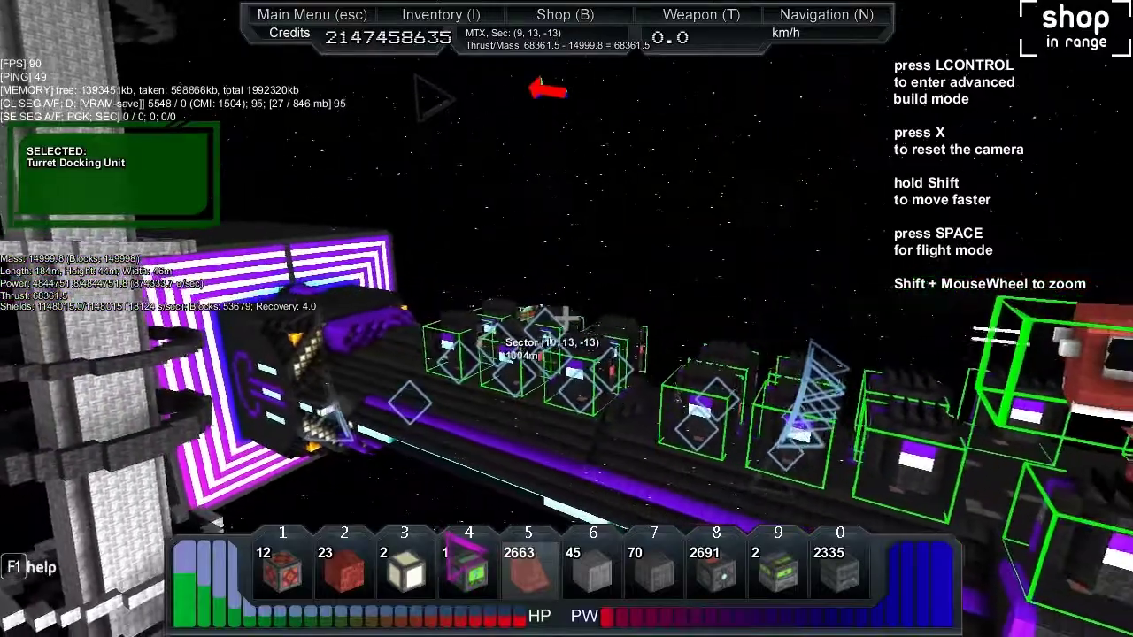
key("d")
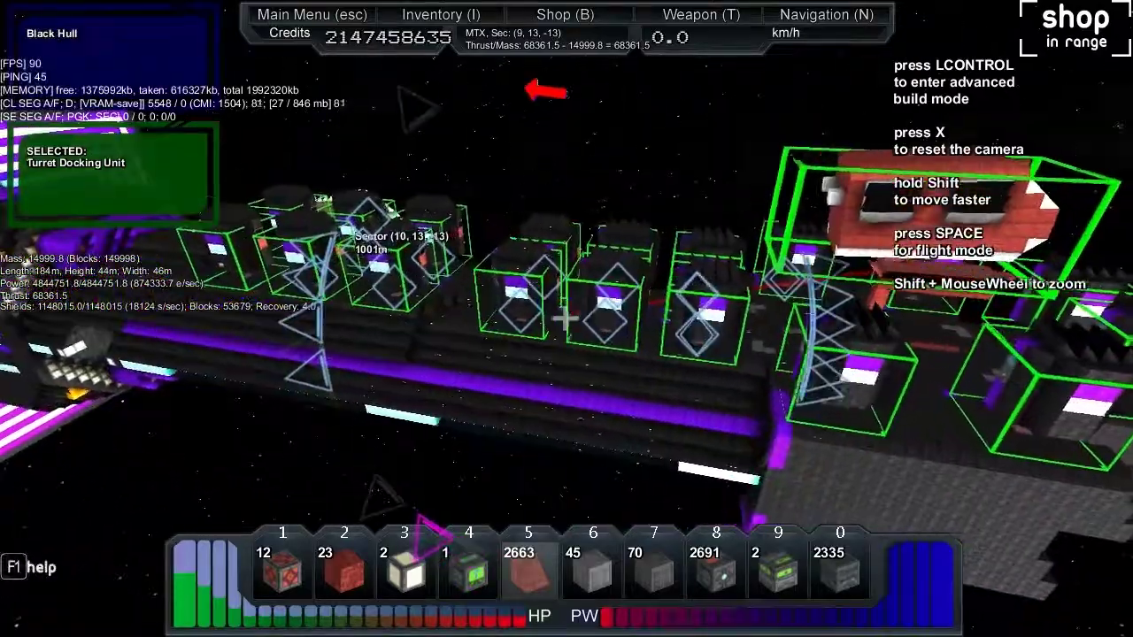
key("d")
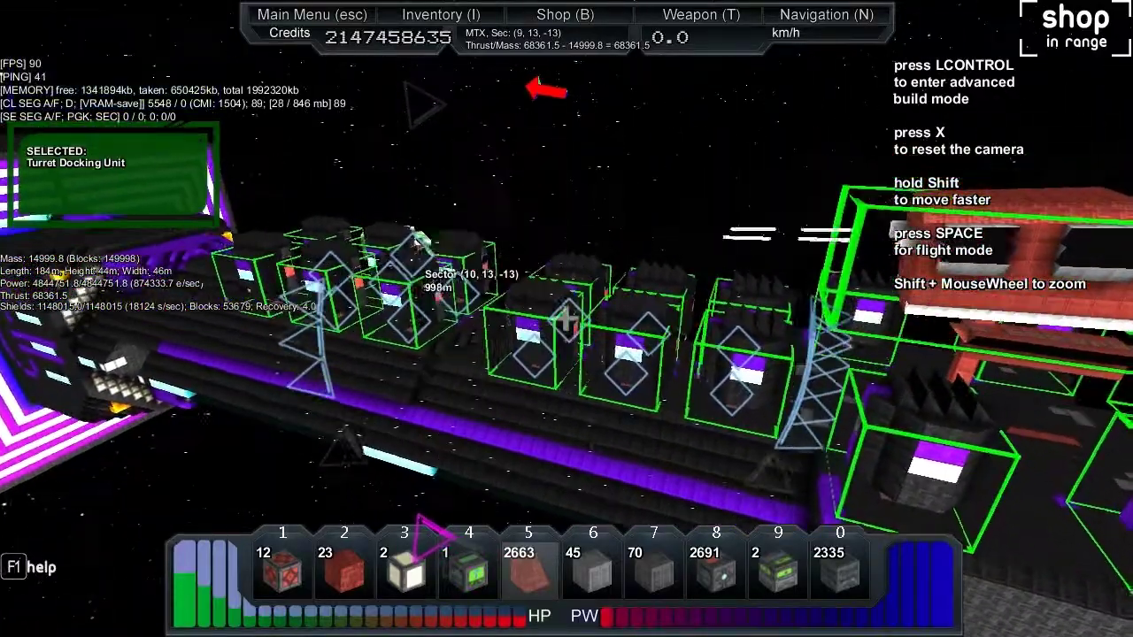
key("d")
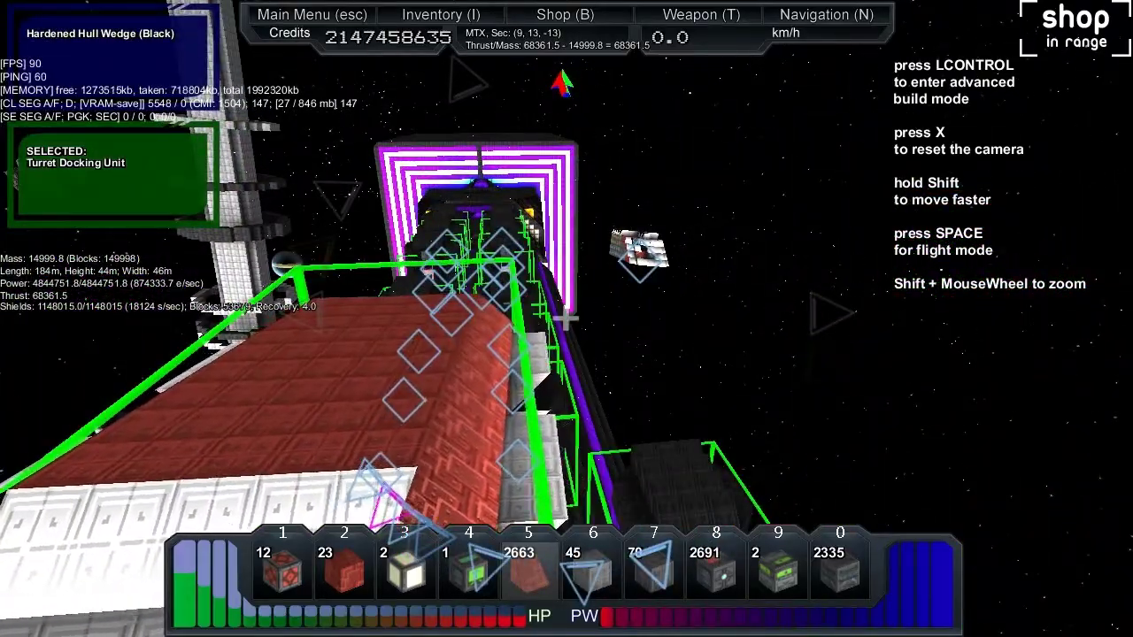
Circle the camera around the red turret on its raised platform
key("d")
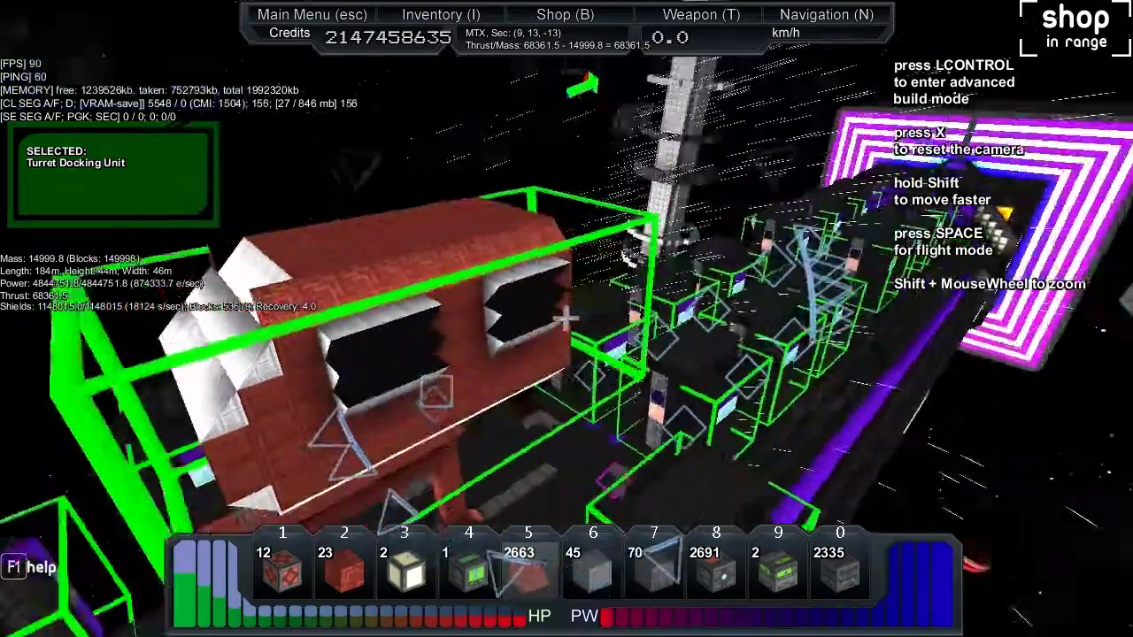
key("s")
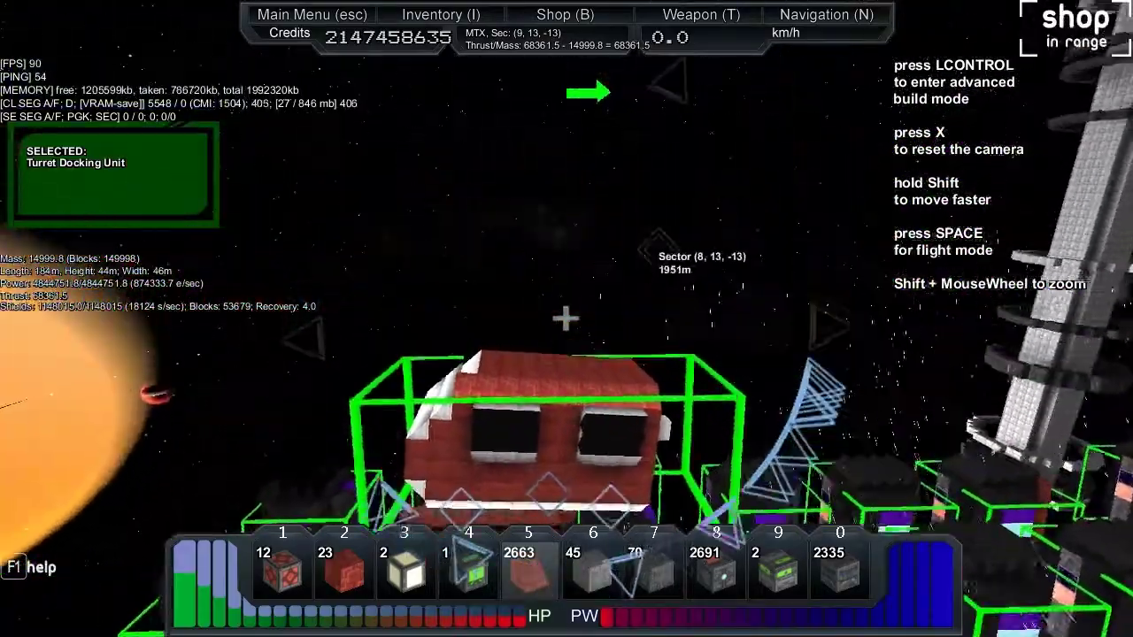
key("s")
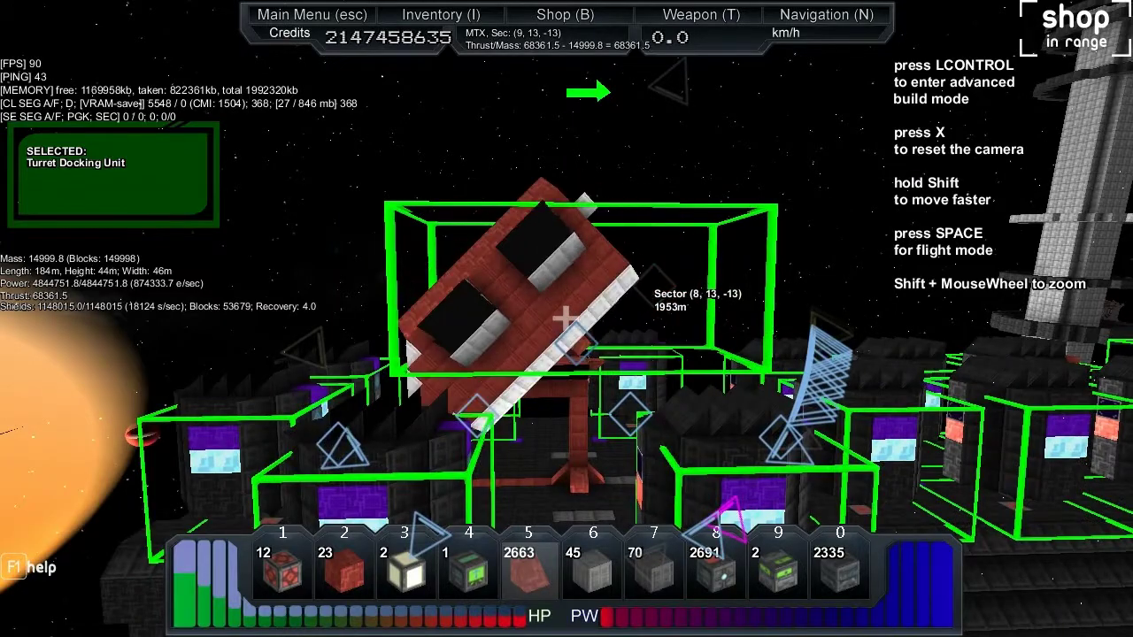
key("a")
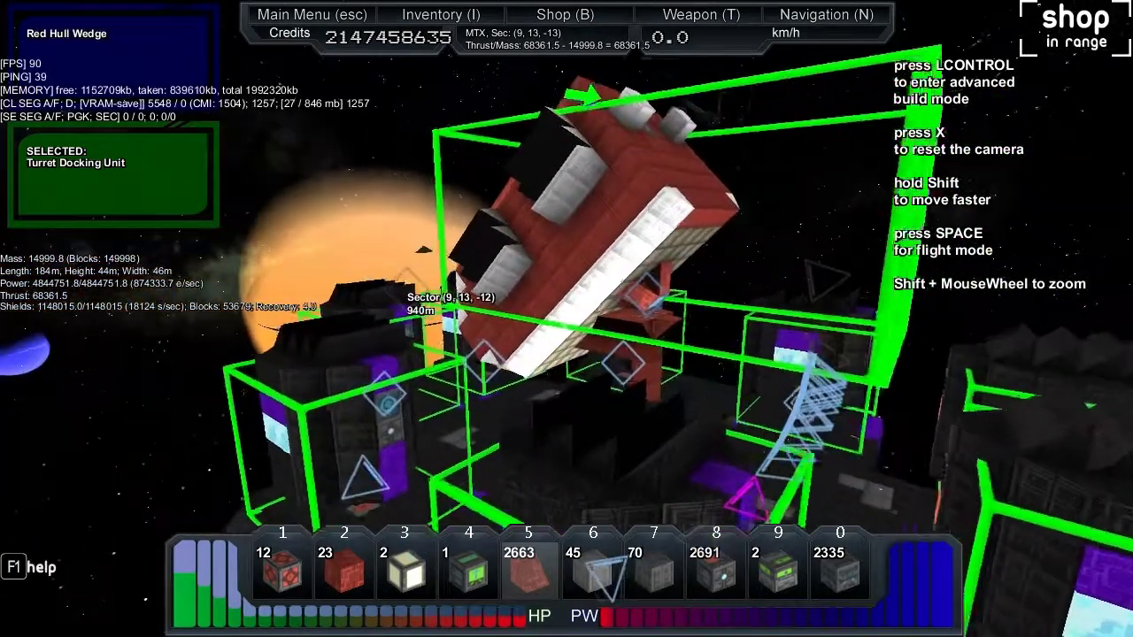
key("s")
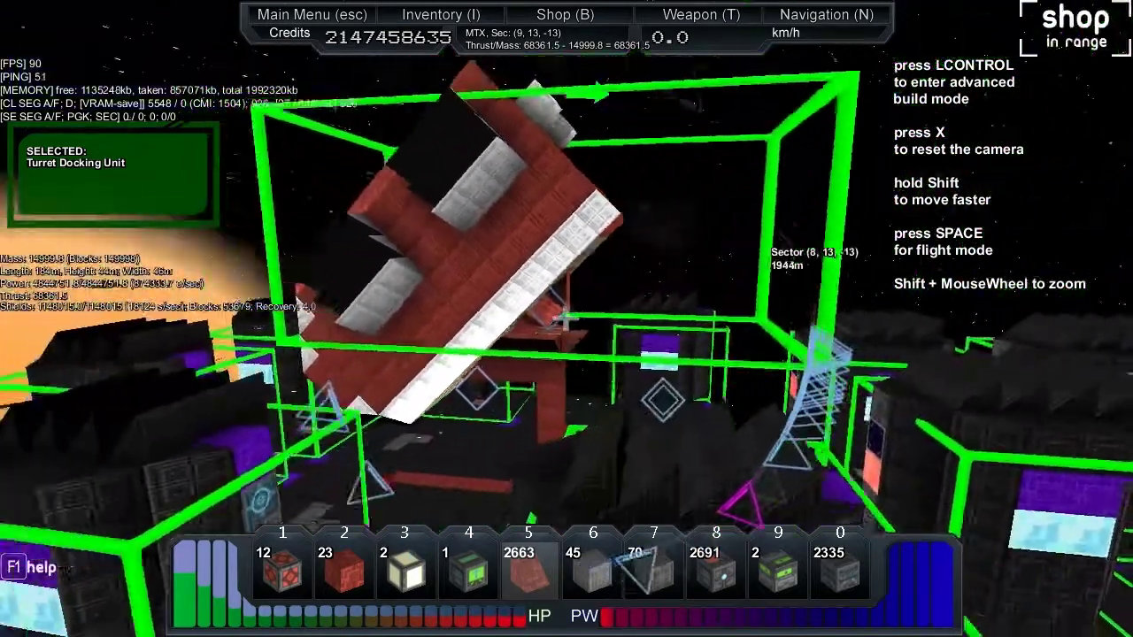
Watch the turret swivel to new angles, then pull back for a wide view of the deck
key("s")
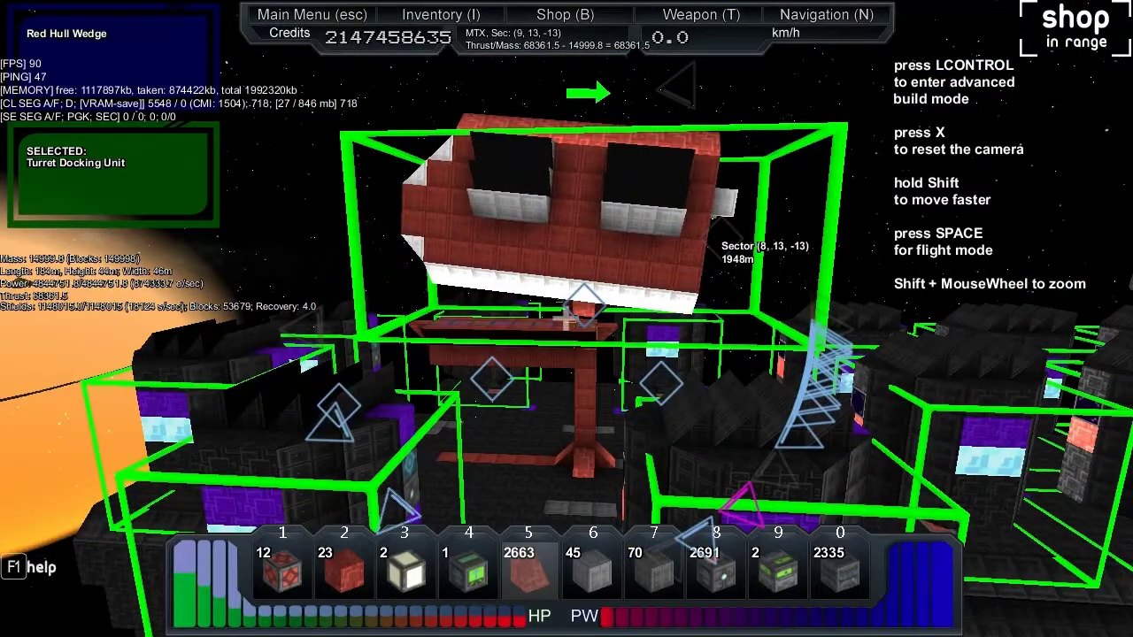
key("d")
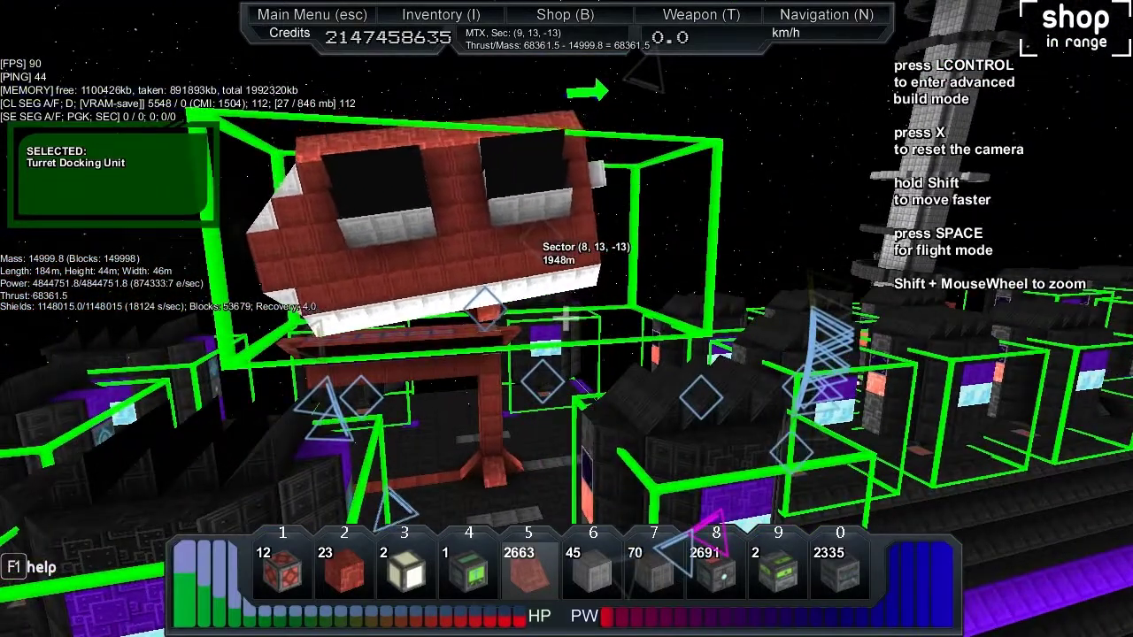
key("w")
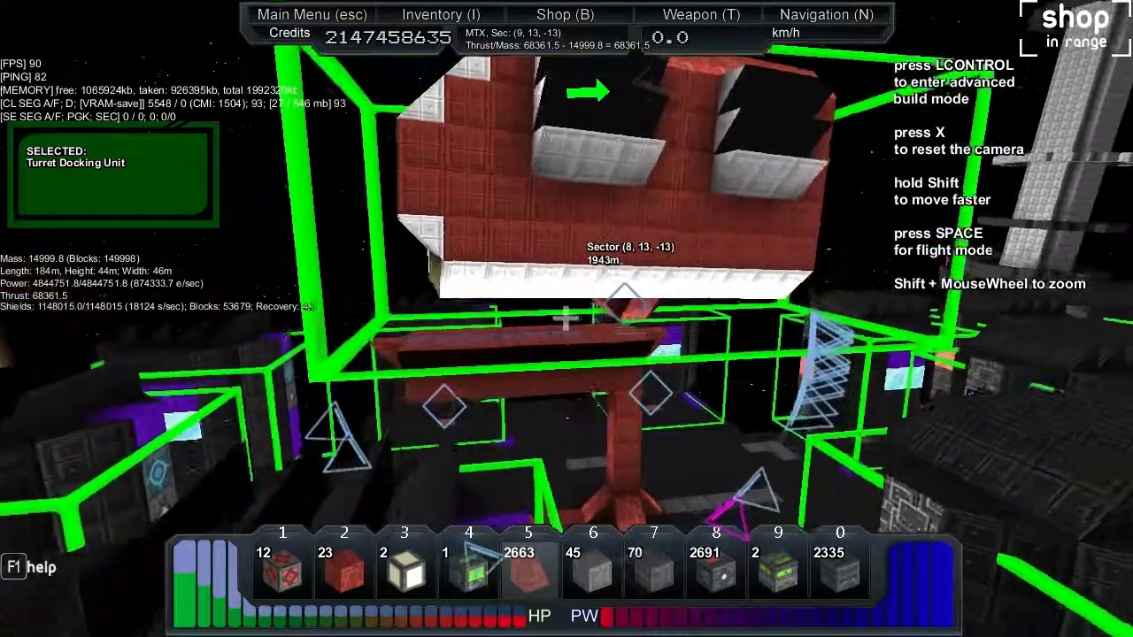
key("s")
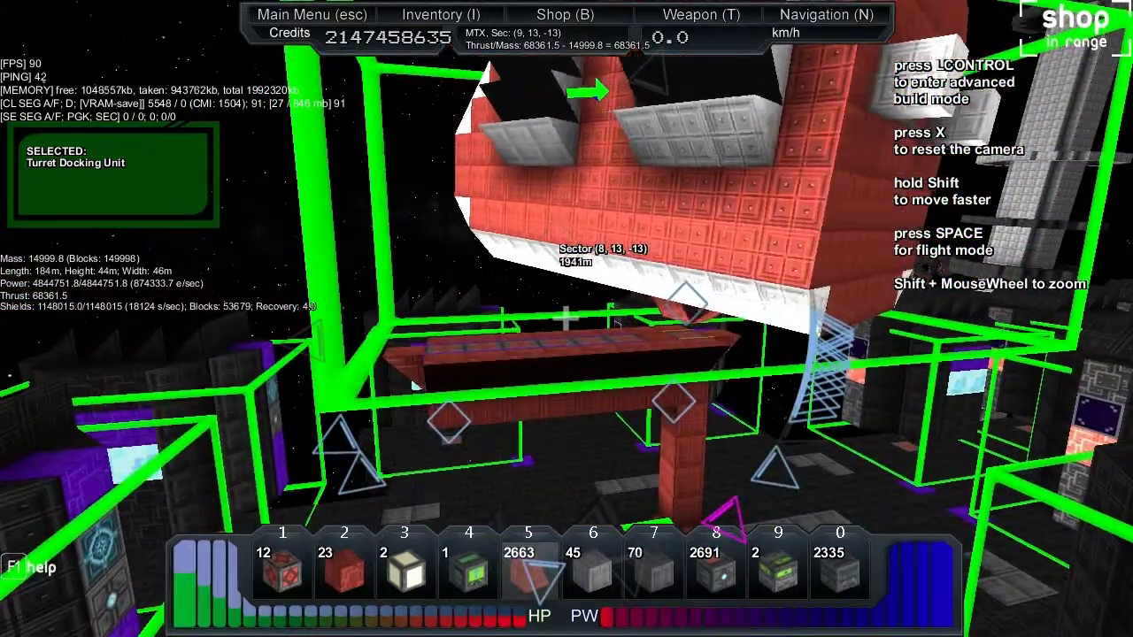
key("w")
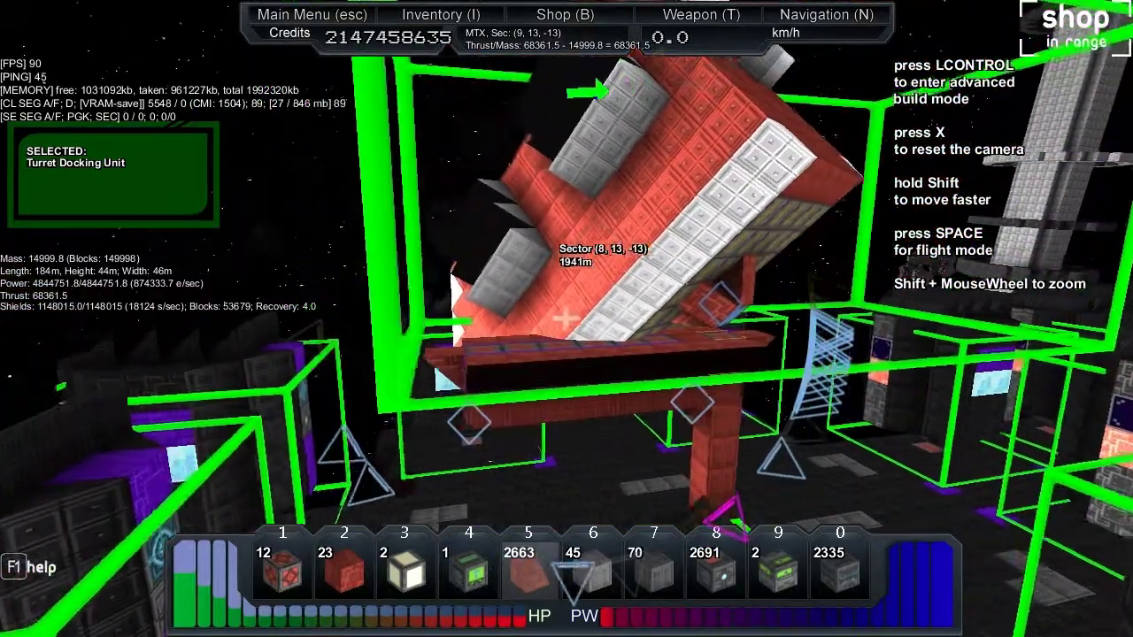
key("s")
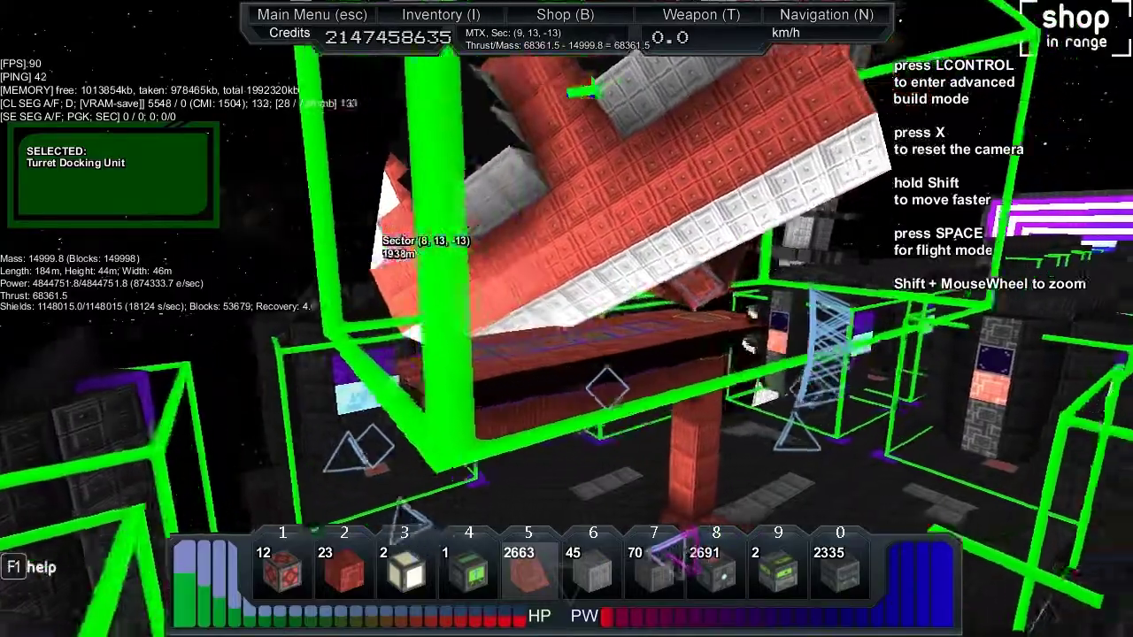
key("s")
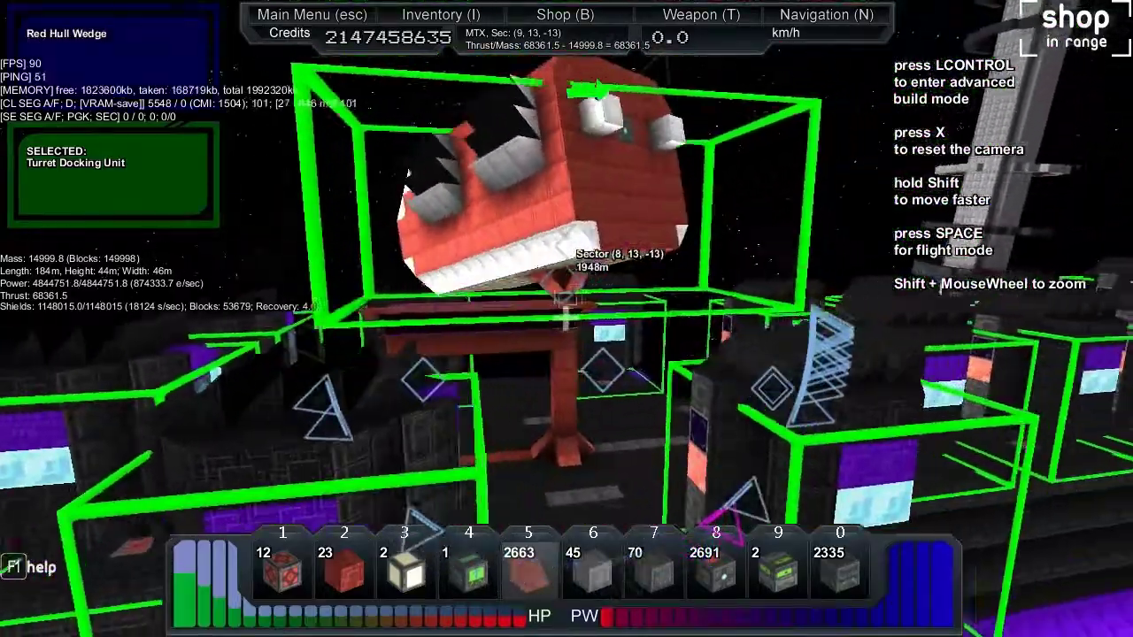
key("s")
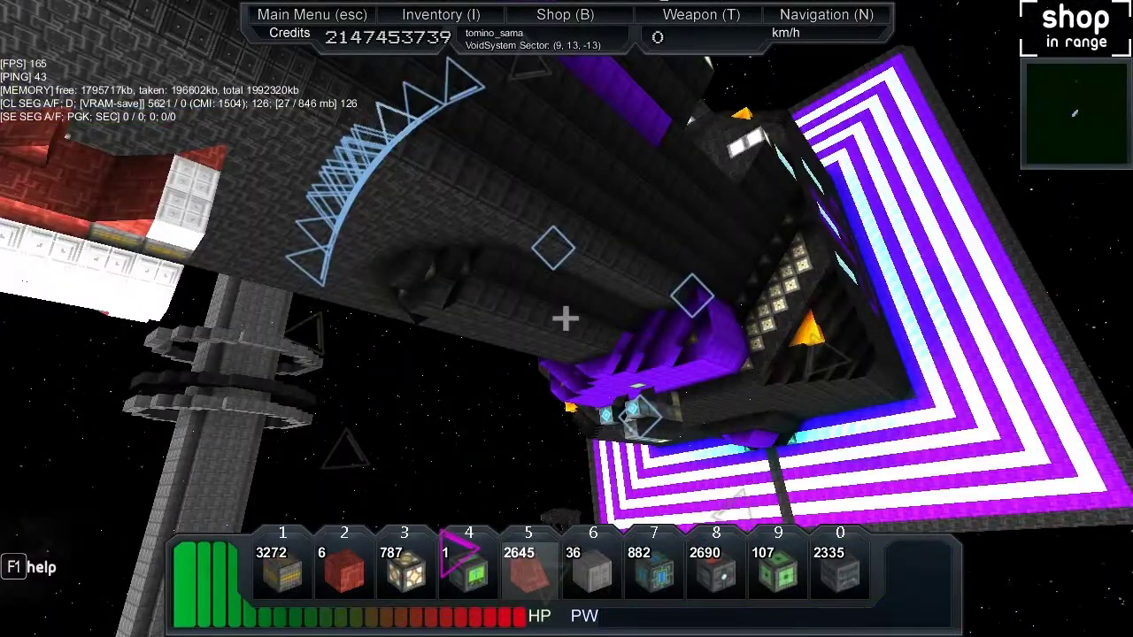
key("w")
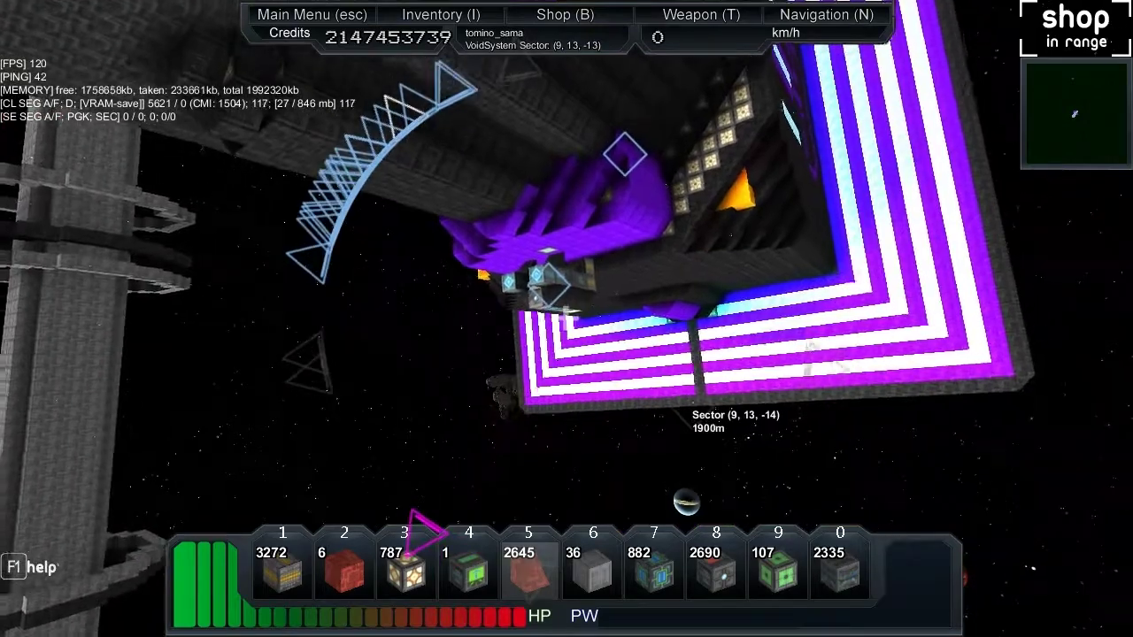
key("w")
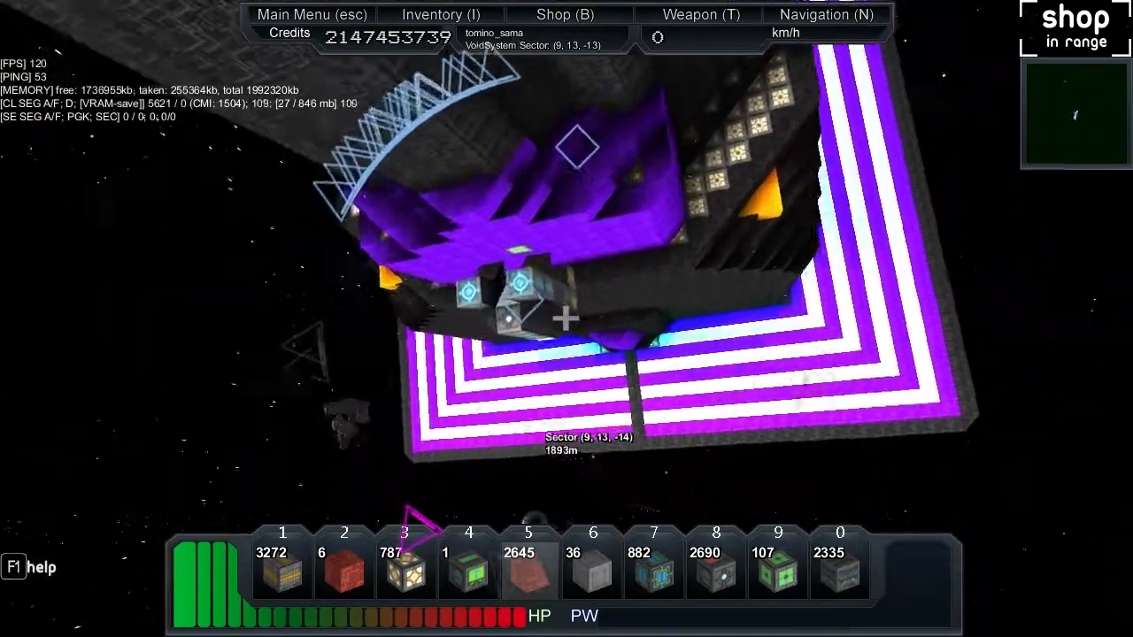
key("w")
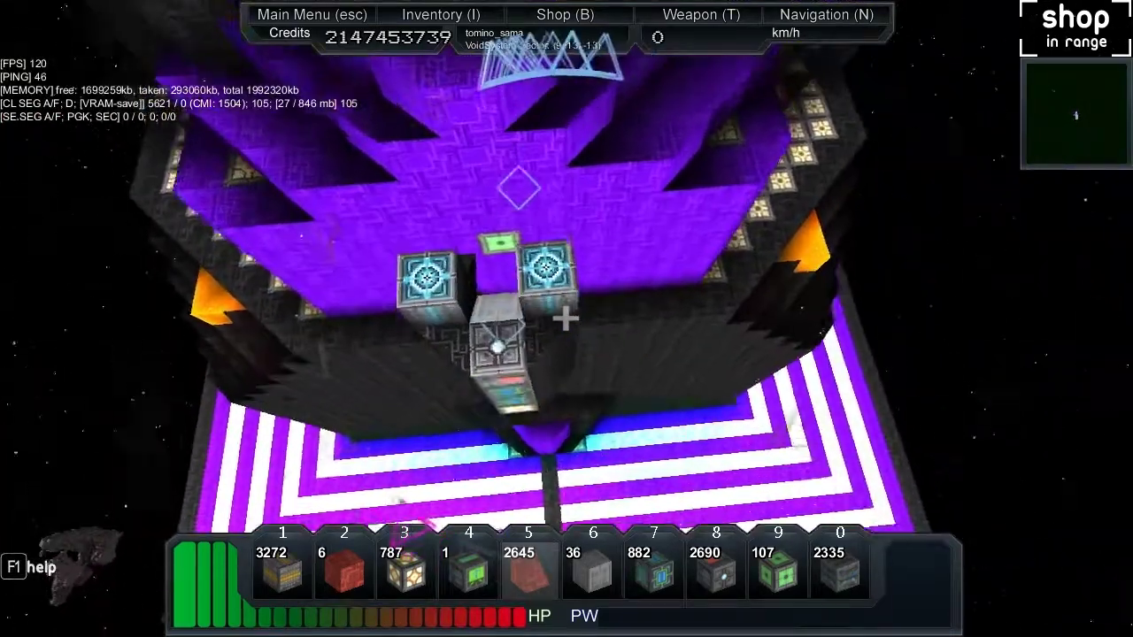
key("w")
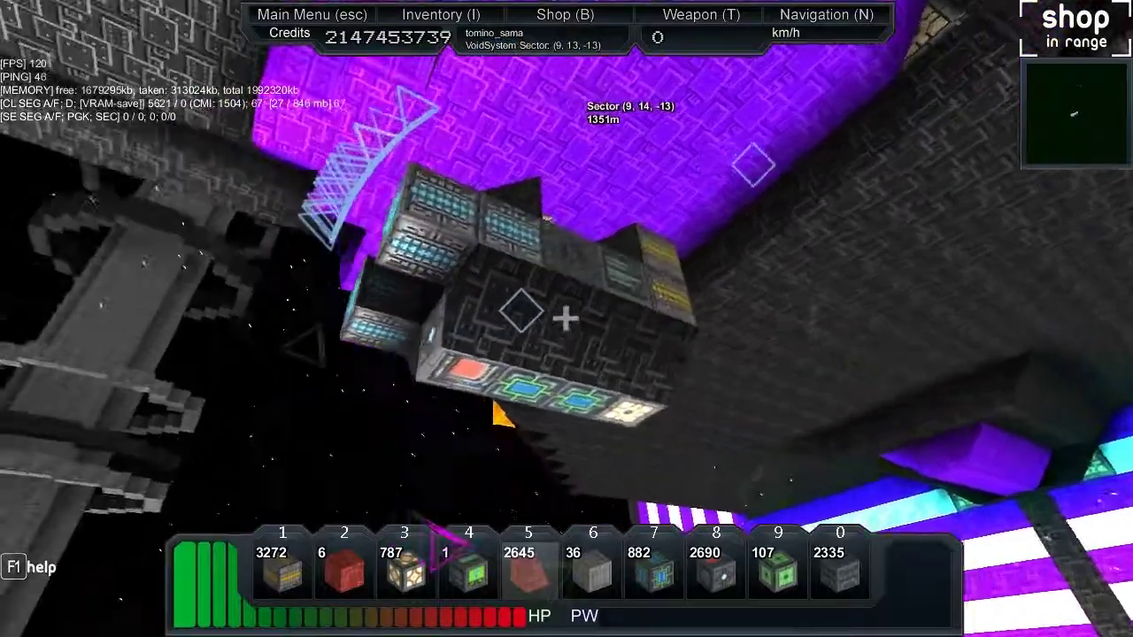
key("w")
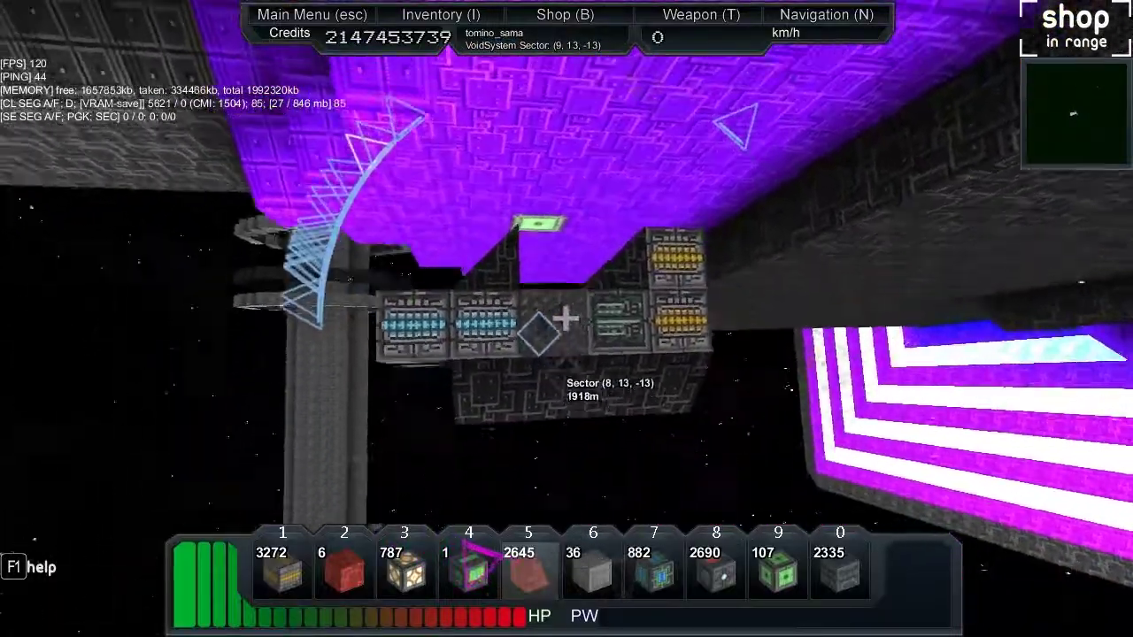
key("6")
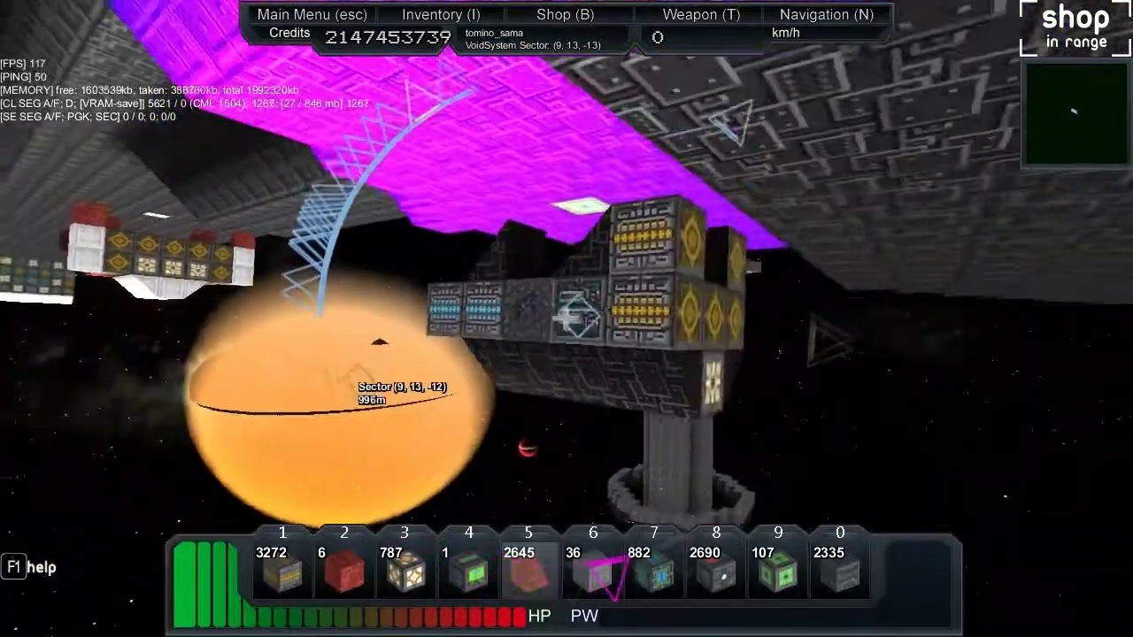
key("8")
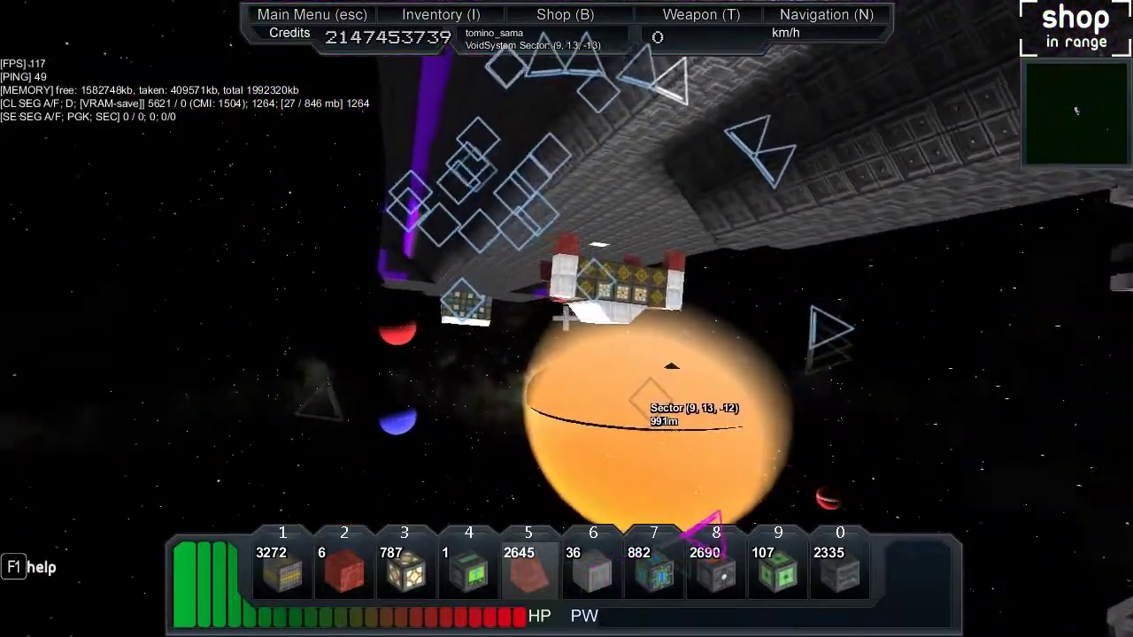
key("w")
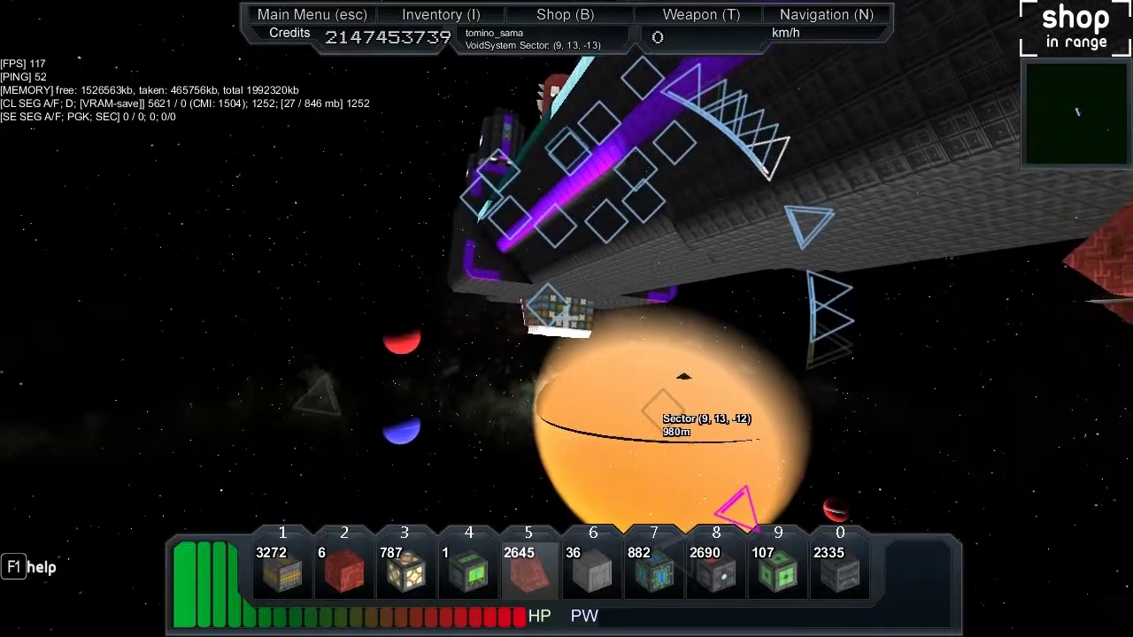
key("6")
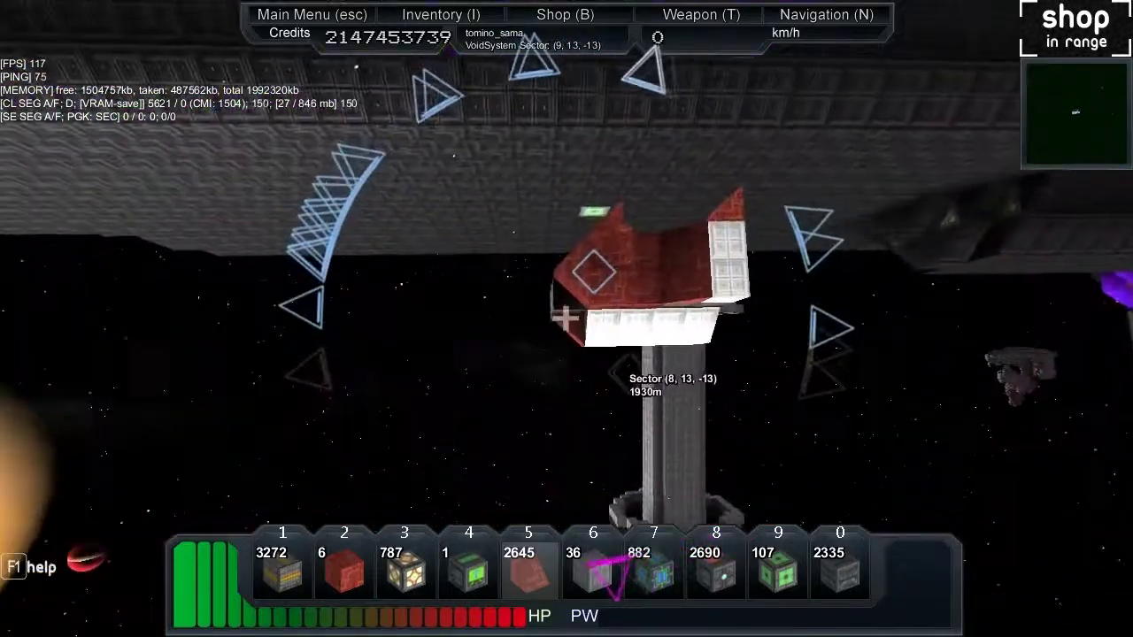
key("4")
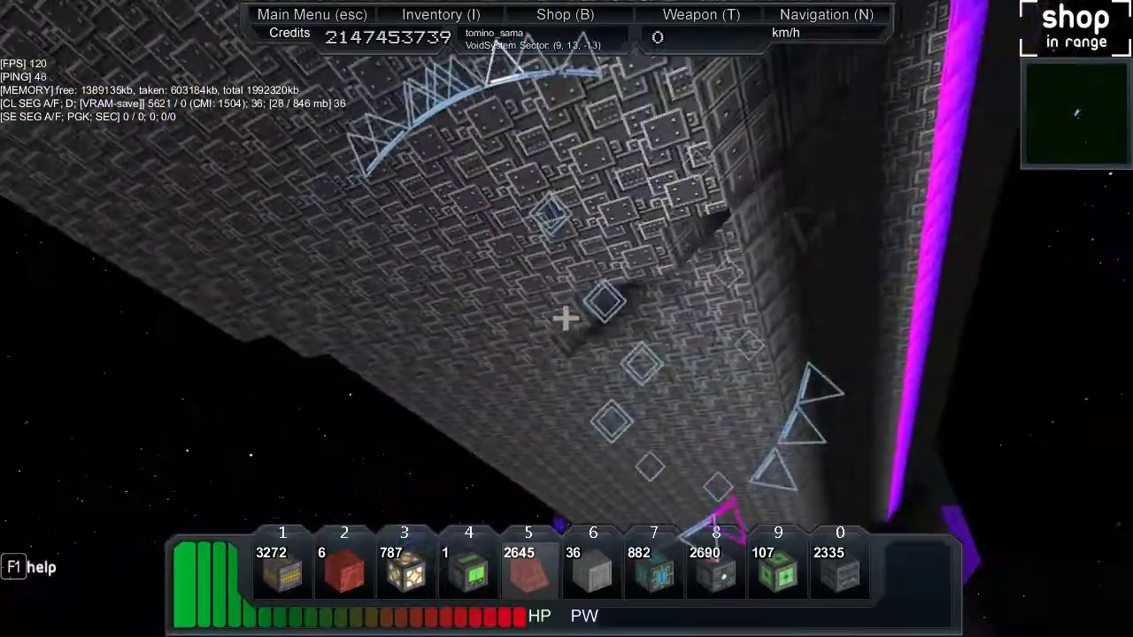
key("3")
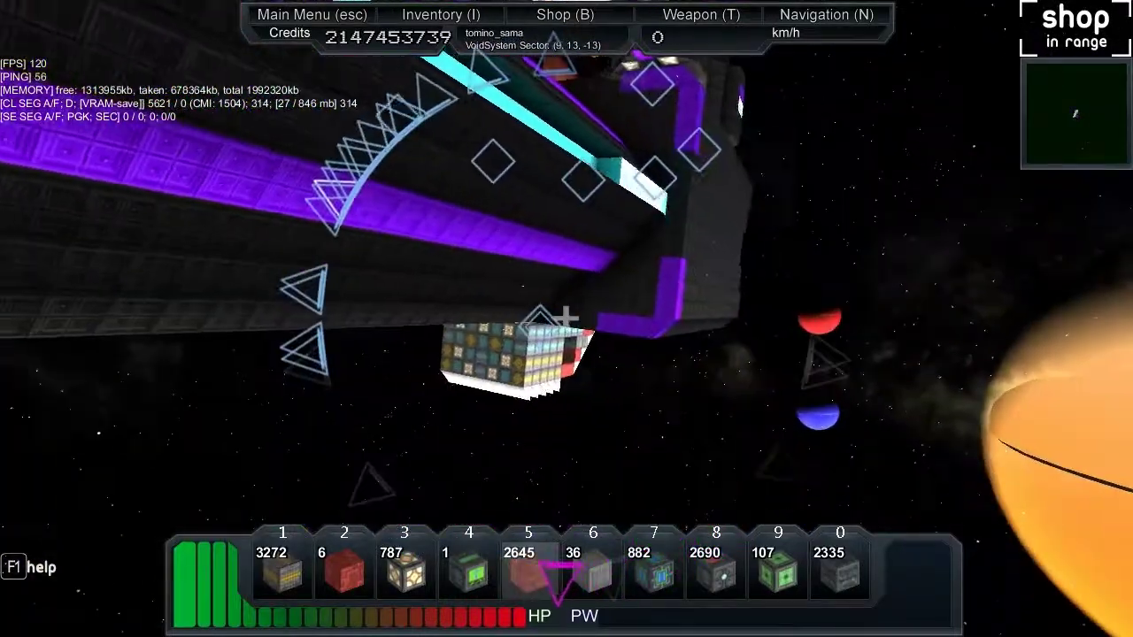
key("4")
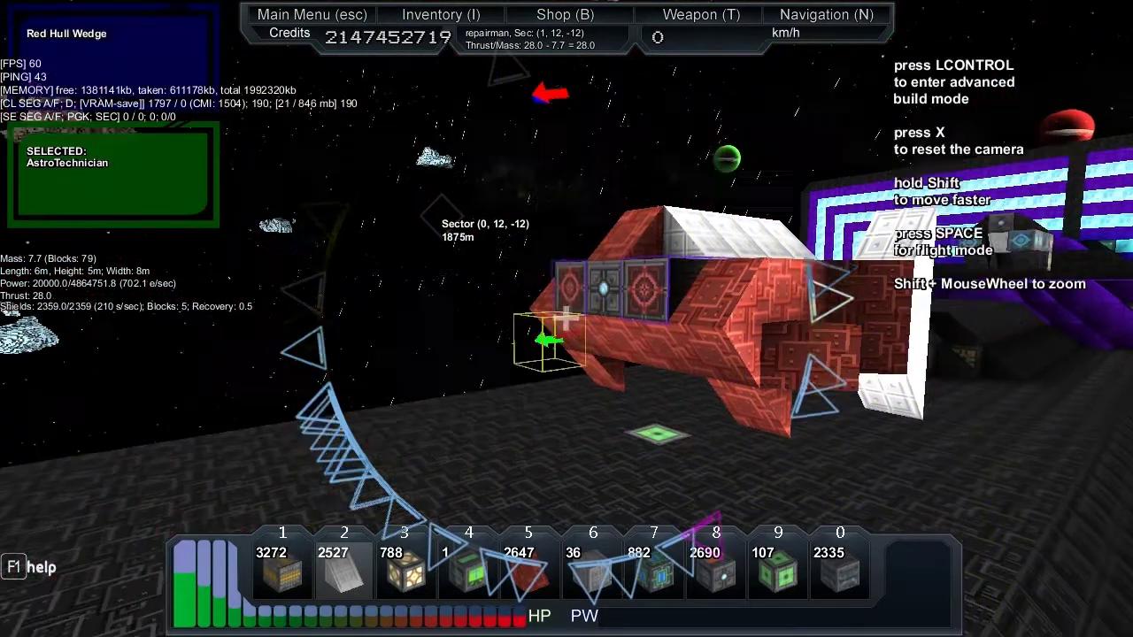
Undock and fly the repairman ship, then exit its cockpit
key("w")
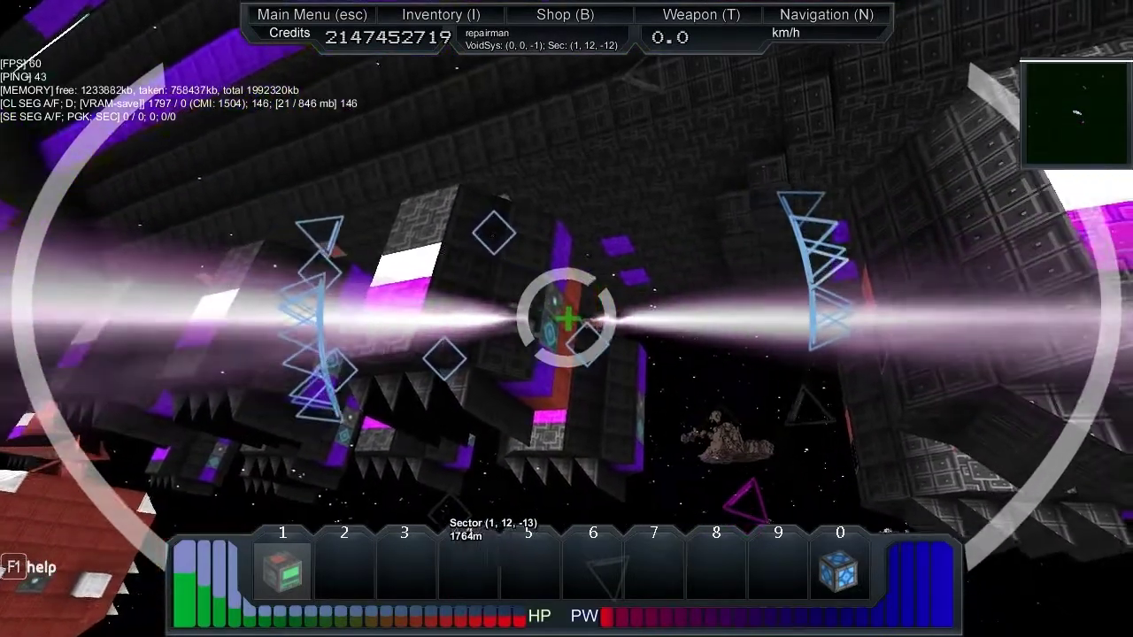
key("r")
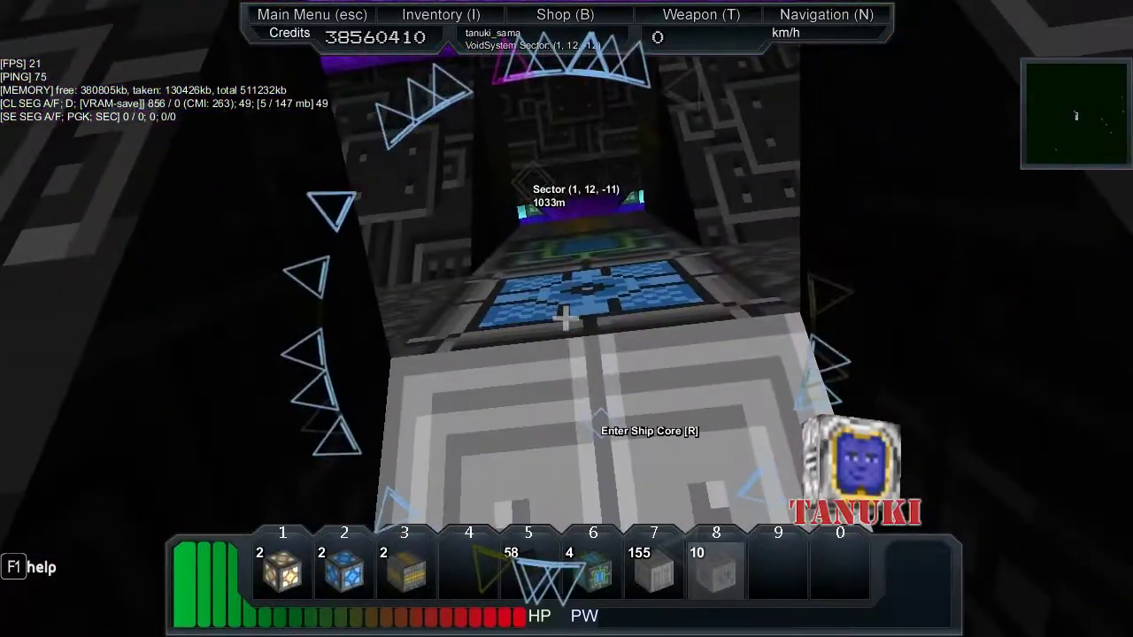
Take the miner ship's controls for a test flight, then exit its cockpit
key("r")
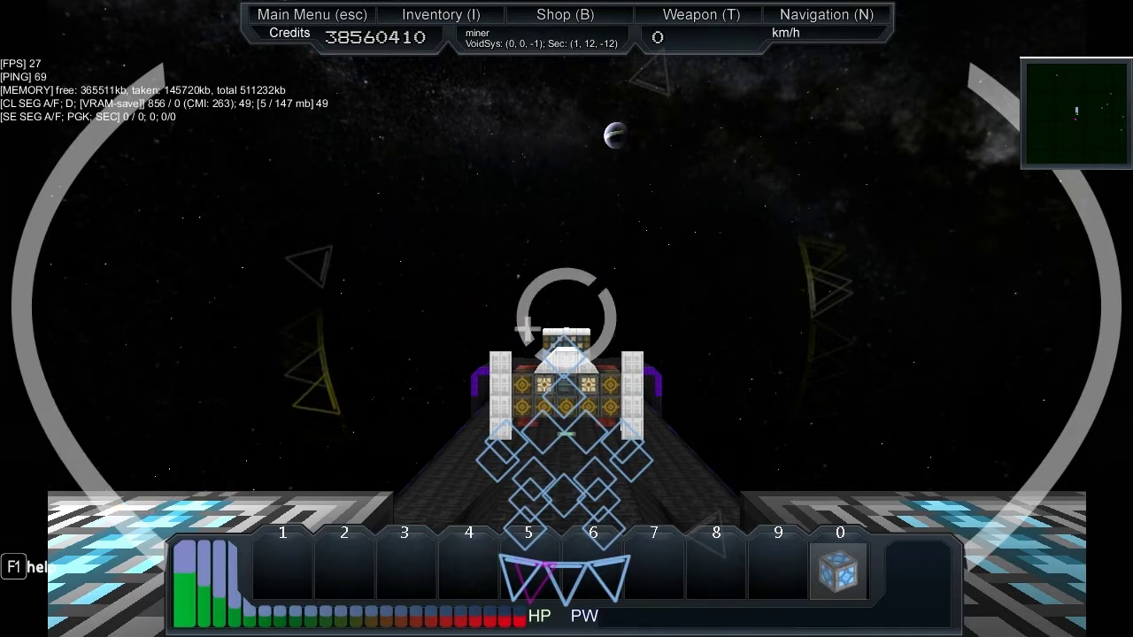
key("r")
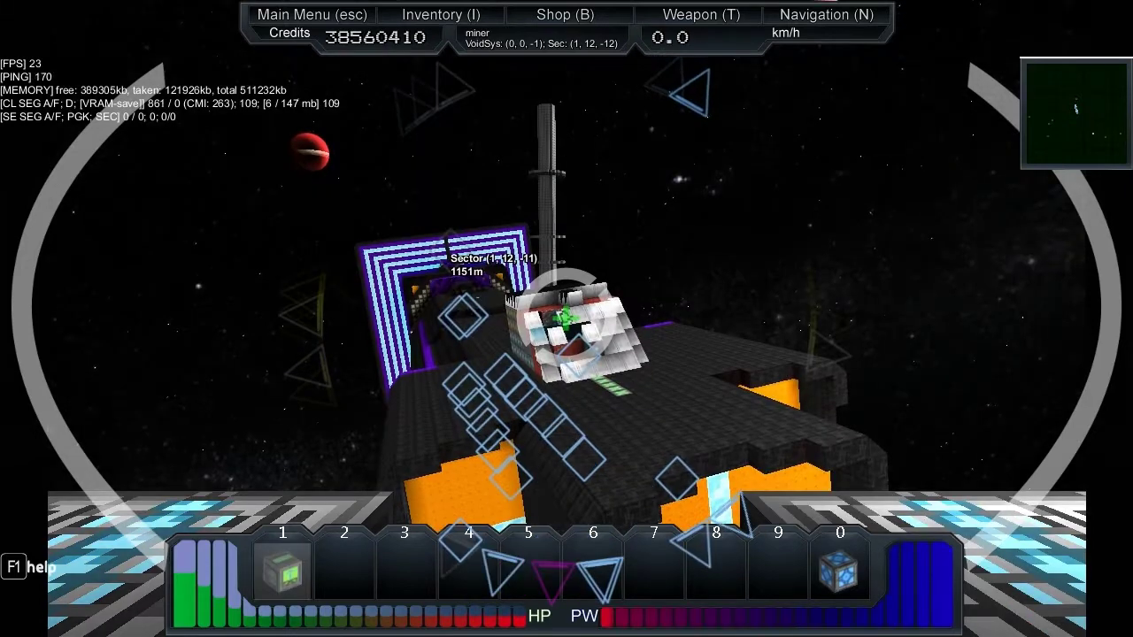